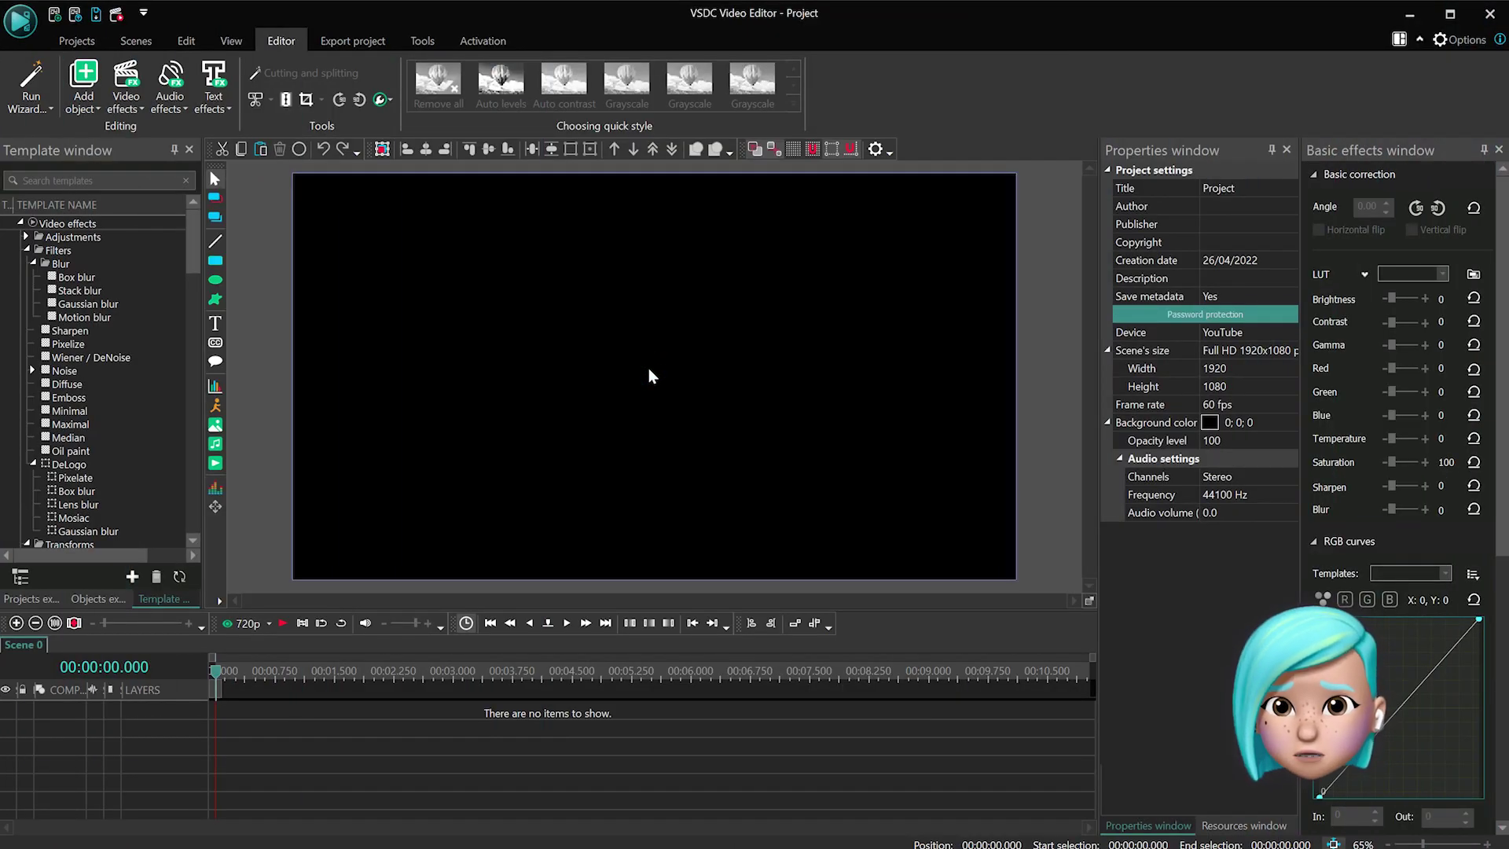
# Step: Add the pexels-cottonbro-8683484 video to the scene and apply a Matrix effect to it from the start of the scene
pyautogui.moveTo(680, 346); pyautogui.dragTo(656, 391)
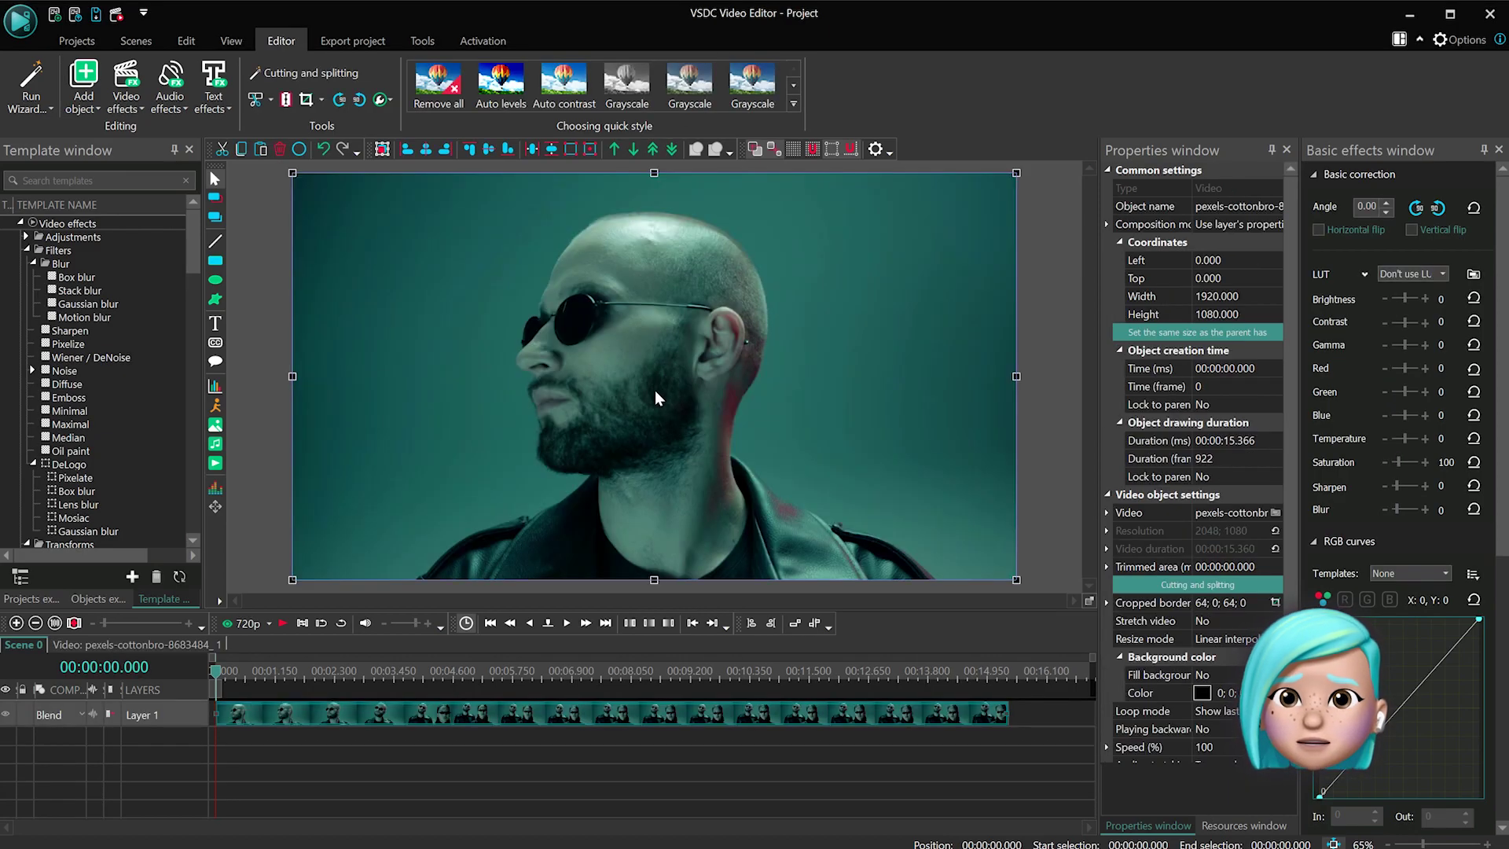
pyautogui.doubleClick(430, 717)
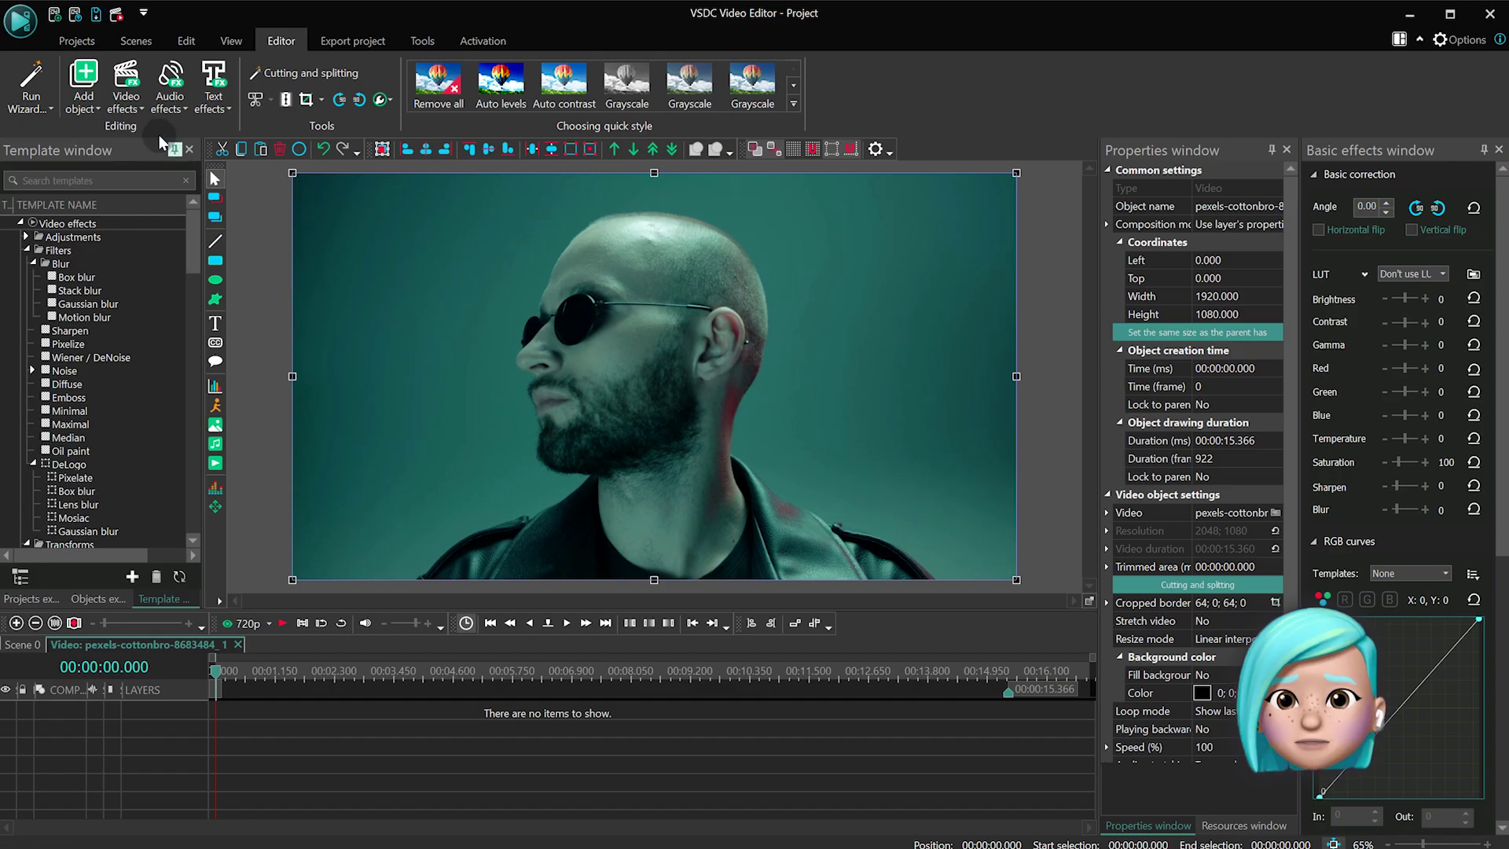
pyautogui.click(122, 110)
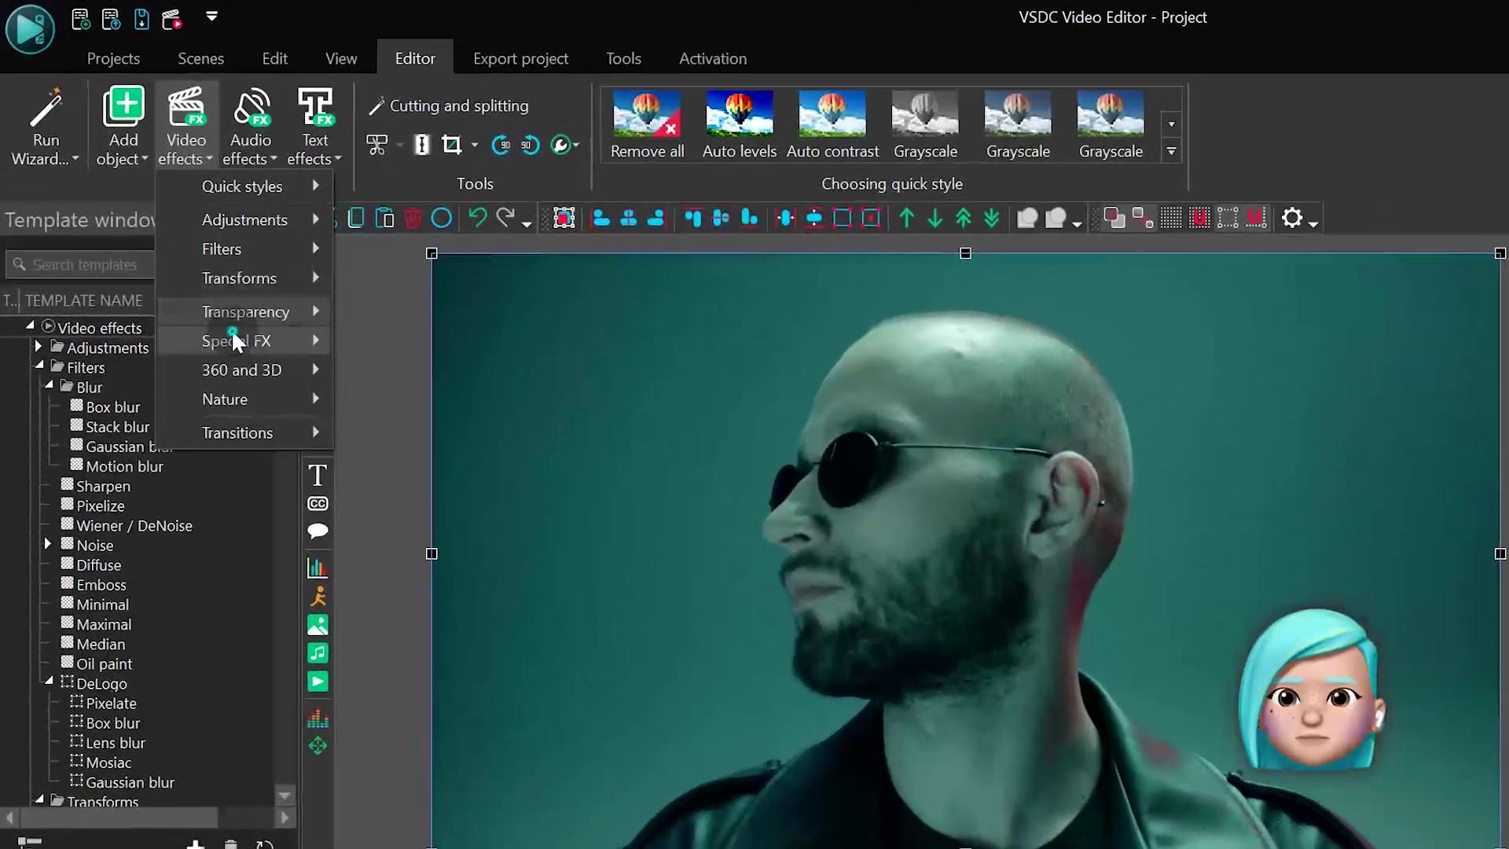
pyautogui.moveTo(216, 304)
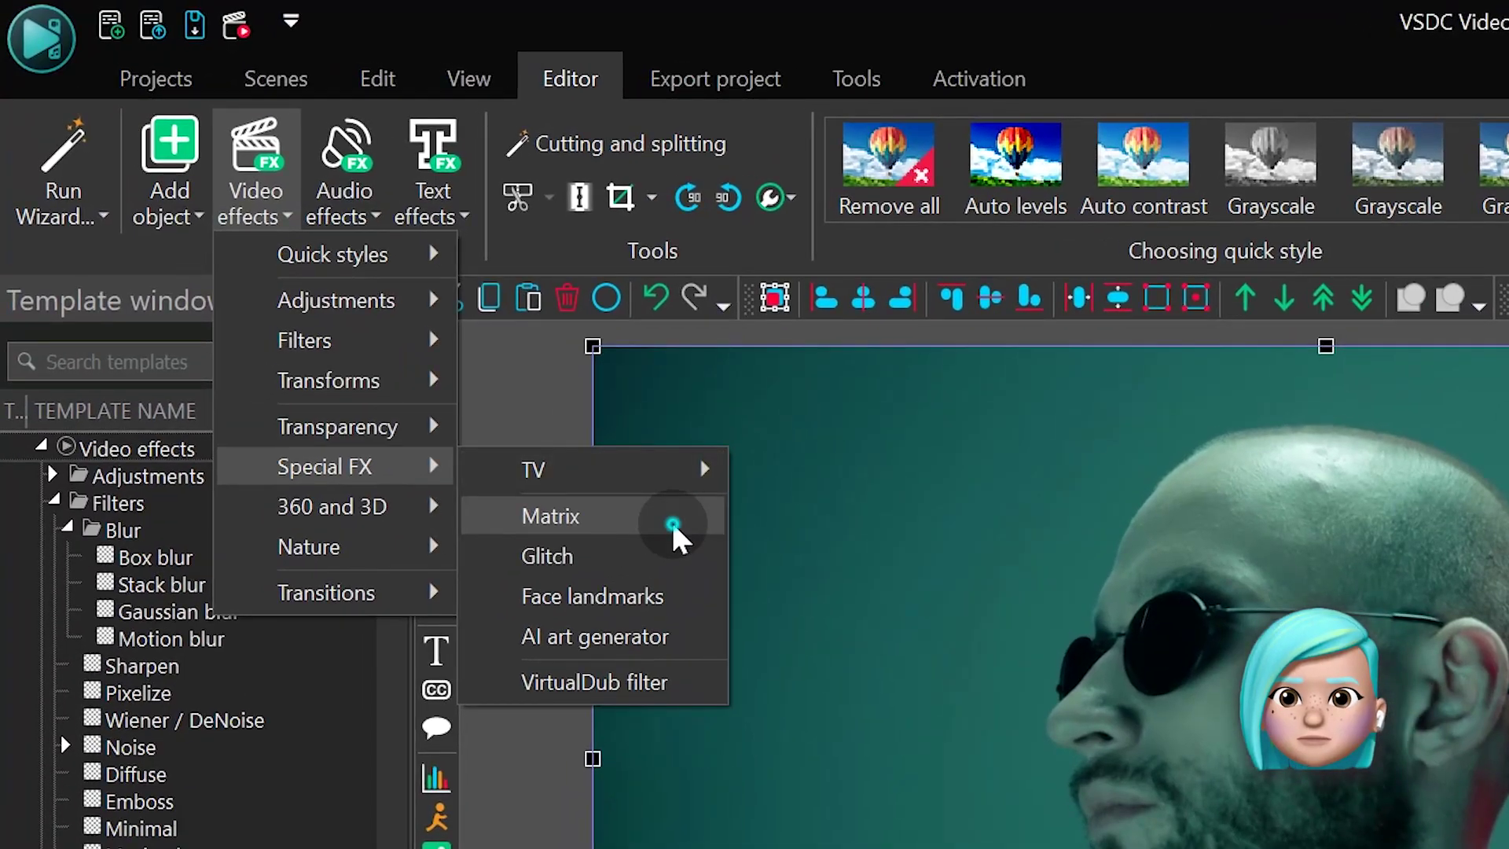
pyautogui.click(672, 510)
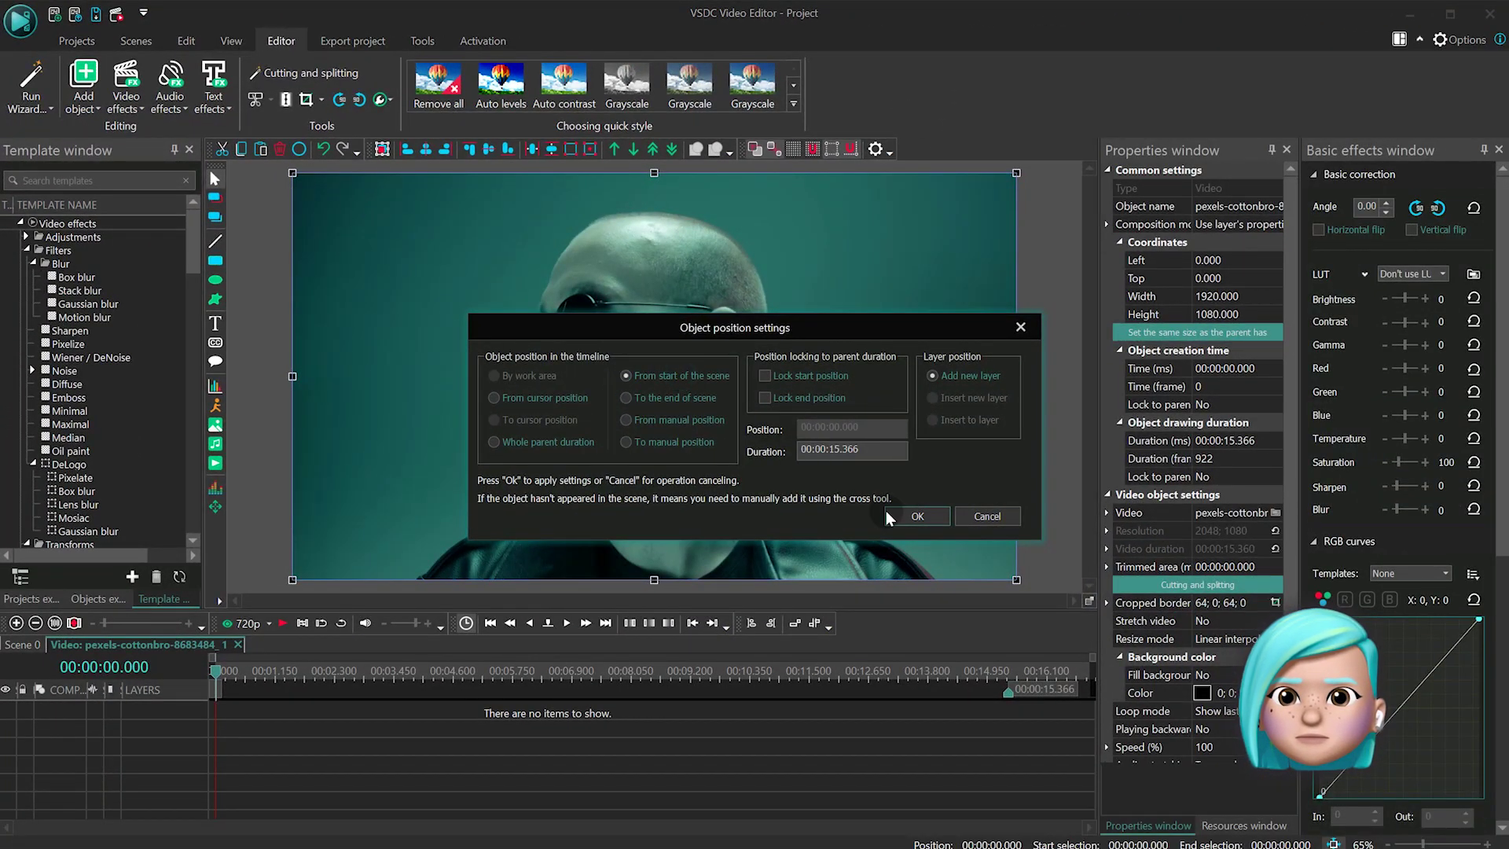
pyautogui.click(916, 517)
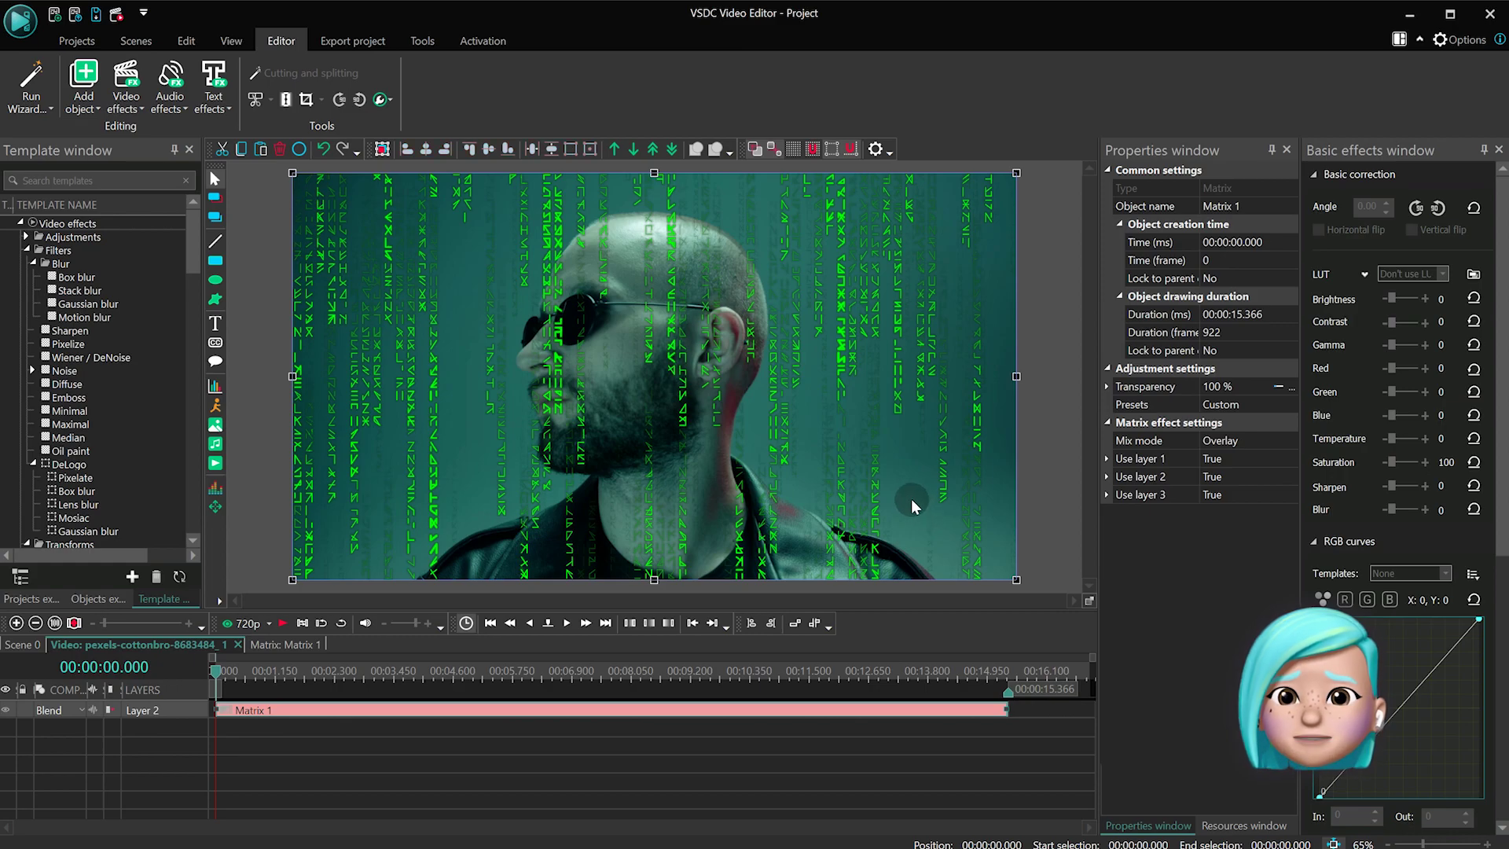
pyautogui.press('space')
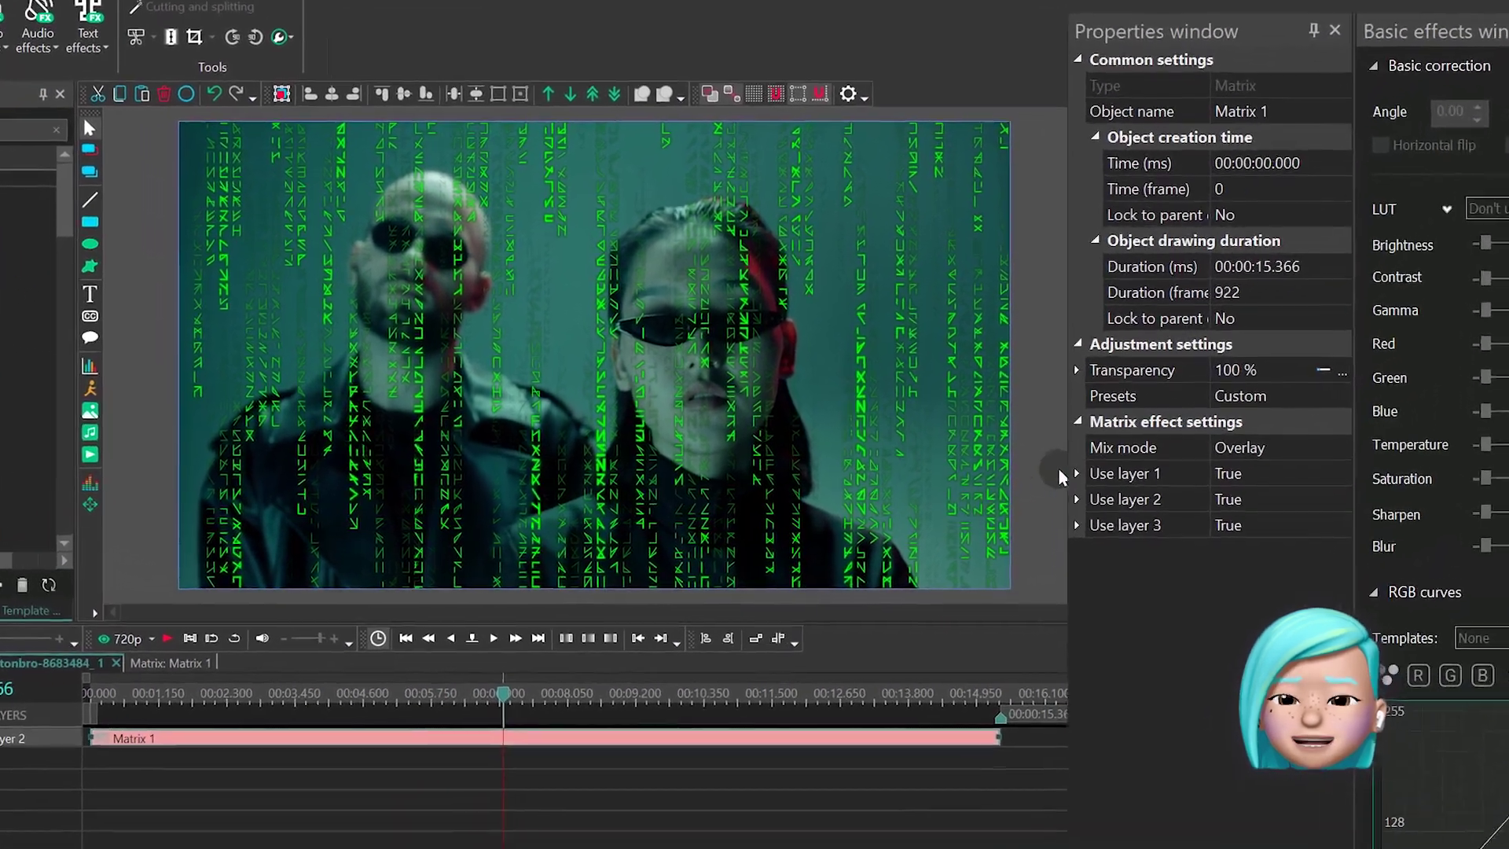
# Step: Try the Source in, Destination in and Color burn mix modes on the Matrix effect and restore Overlay
pyautogui.click(1307, 440)
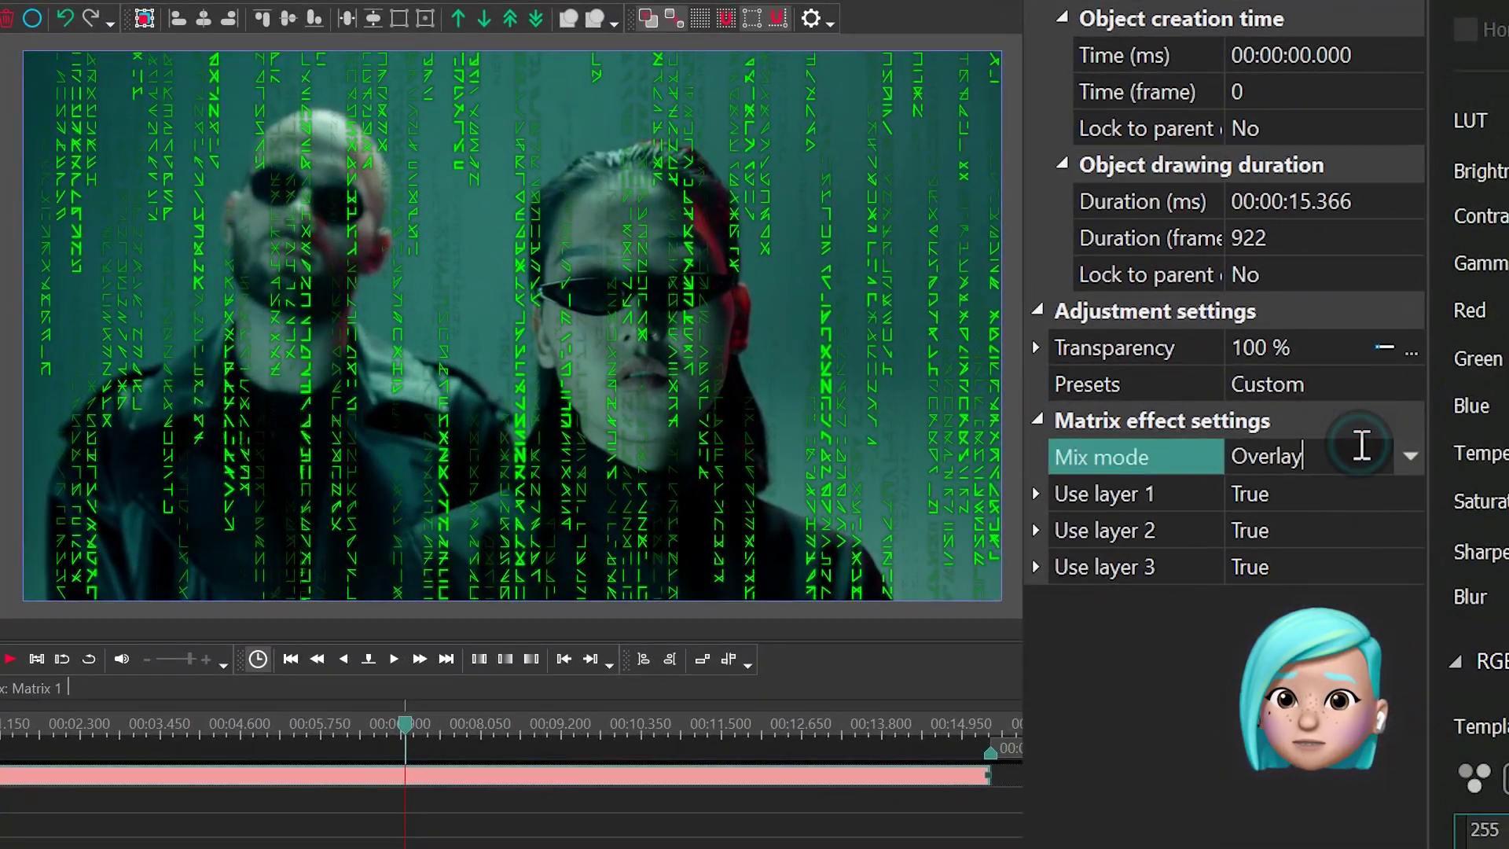
pyautogui.click(1409, 459)
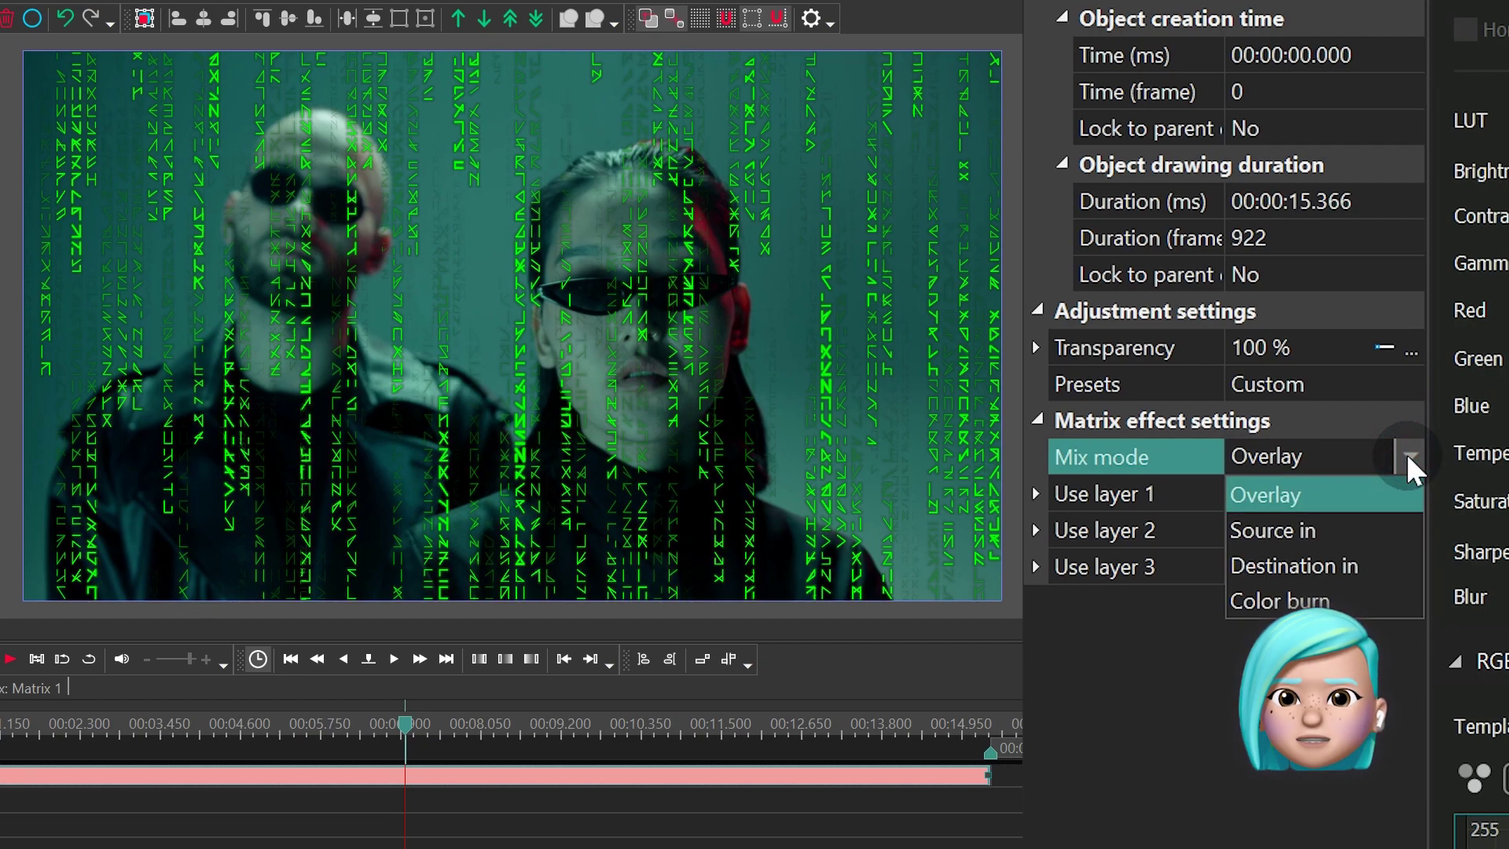
pyautogui.click(1406, 456)
pyautogui.doubleClick(1336, 457)
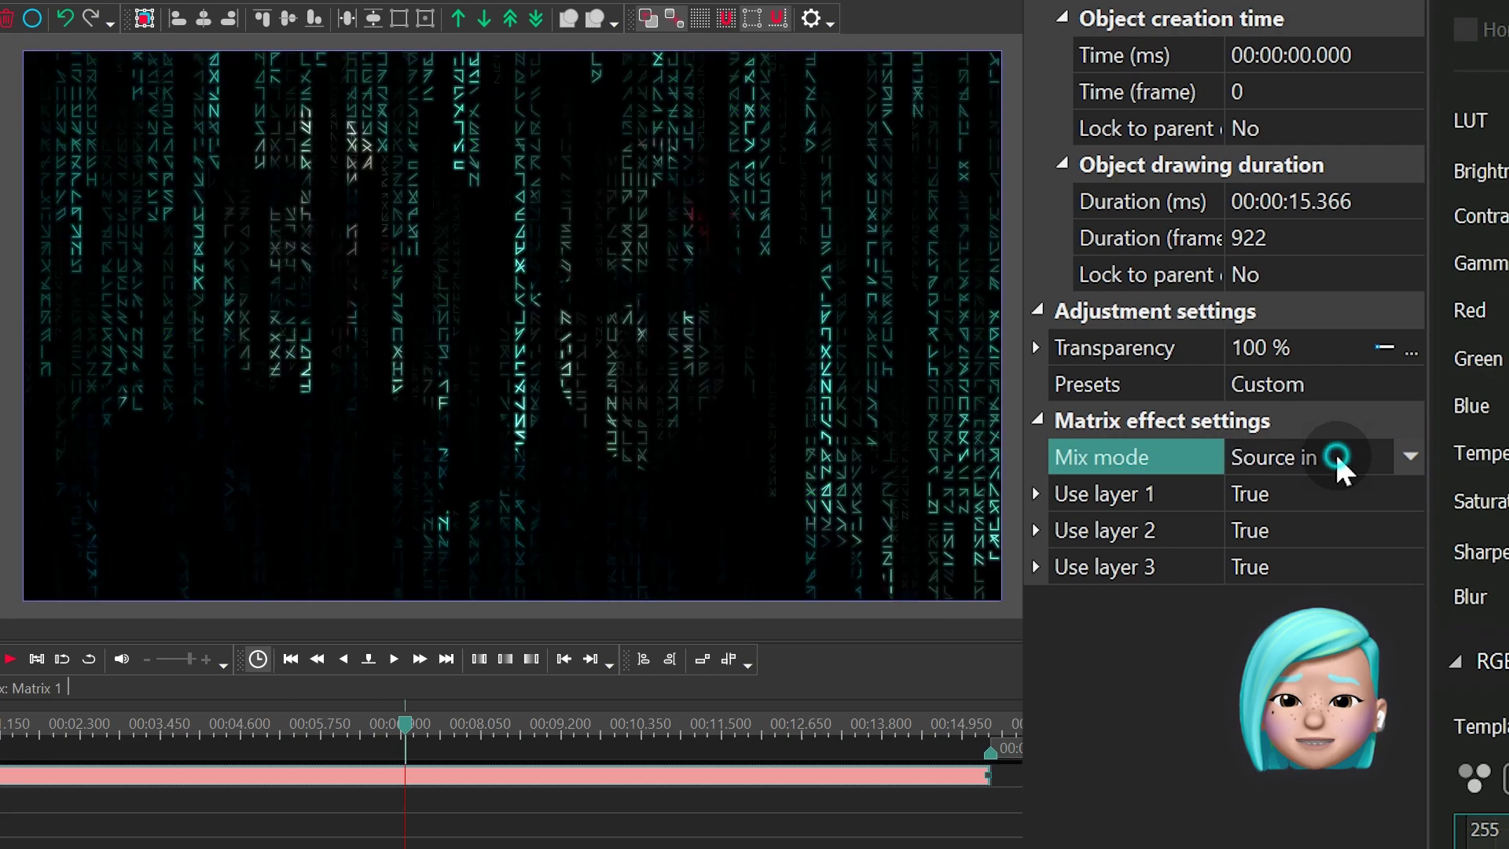
pyautogui.click(1336, 456)
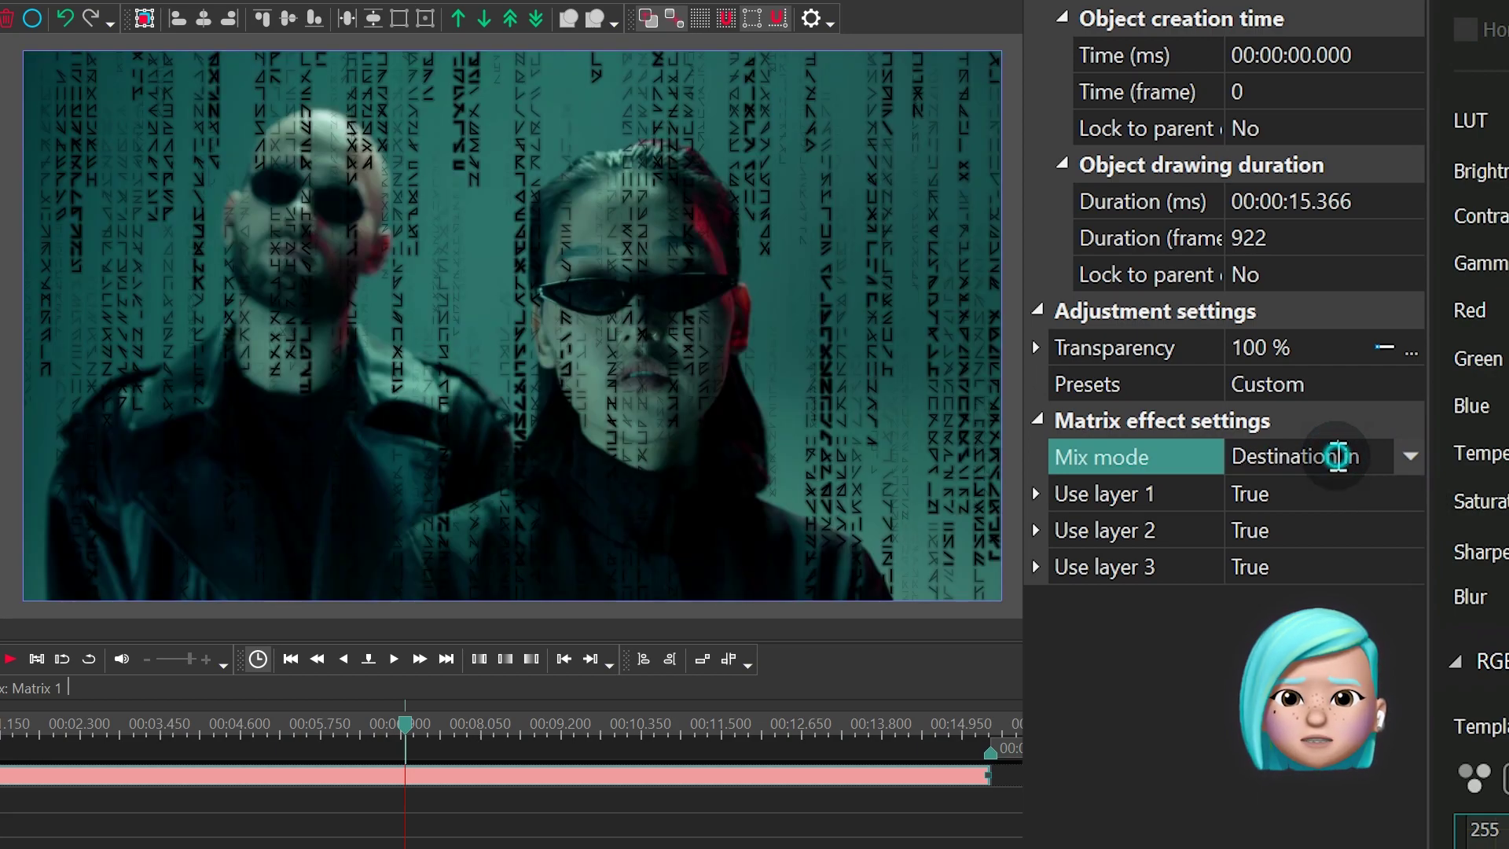
pyautogui.click(1336, 456)
pyautogui.click(1412, 458)
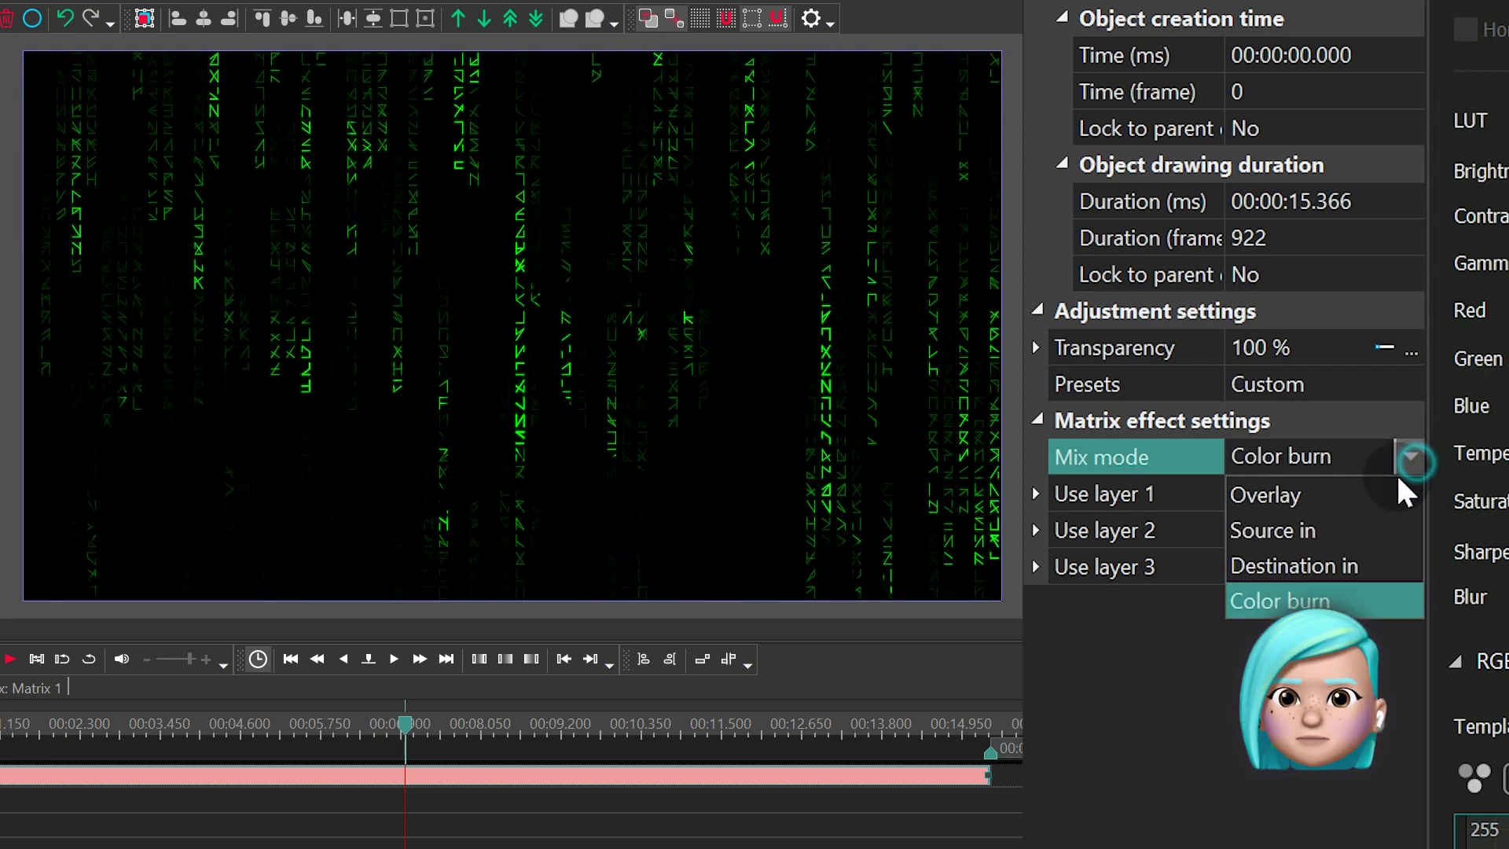
pyautogui.click(1368, 495)
pyautogui.click(1355, 450)
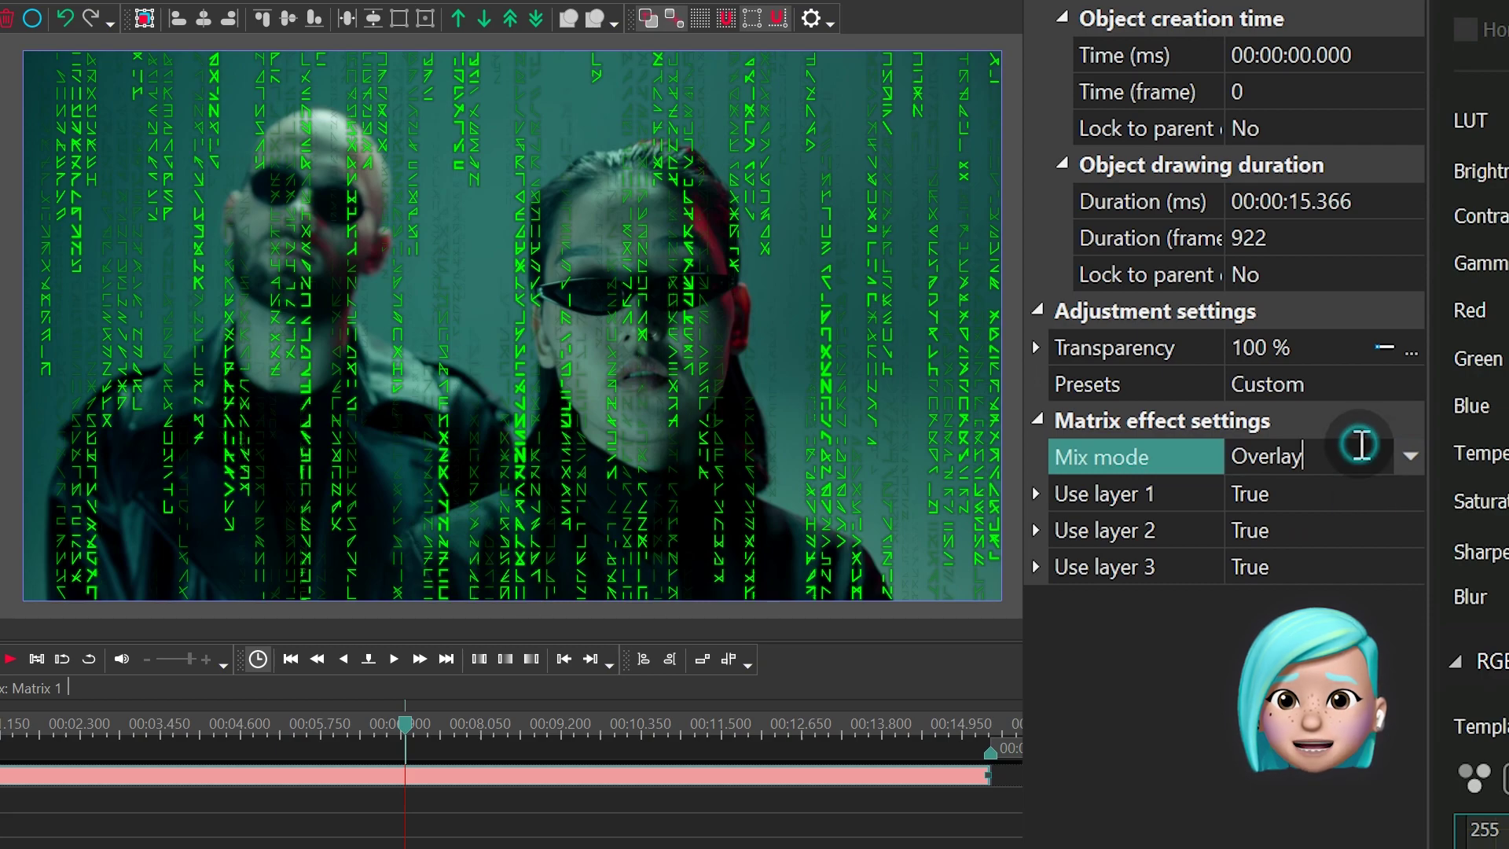
pyautogui.click(1358, 491)
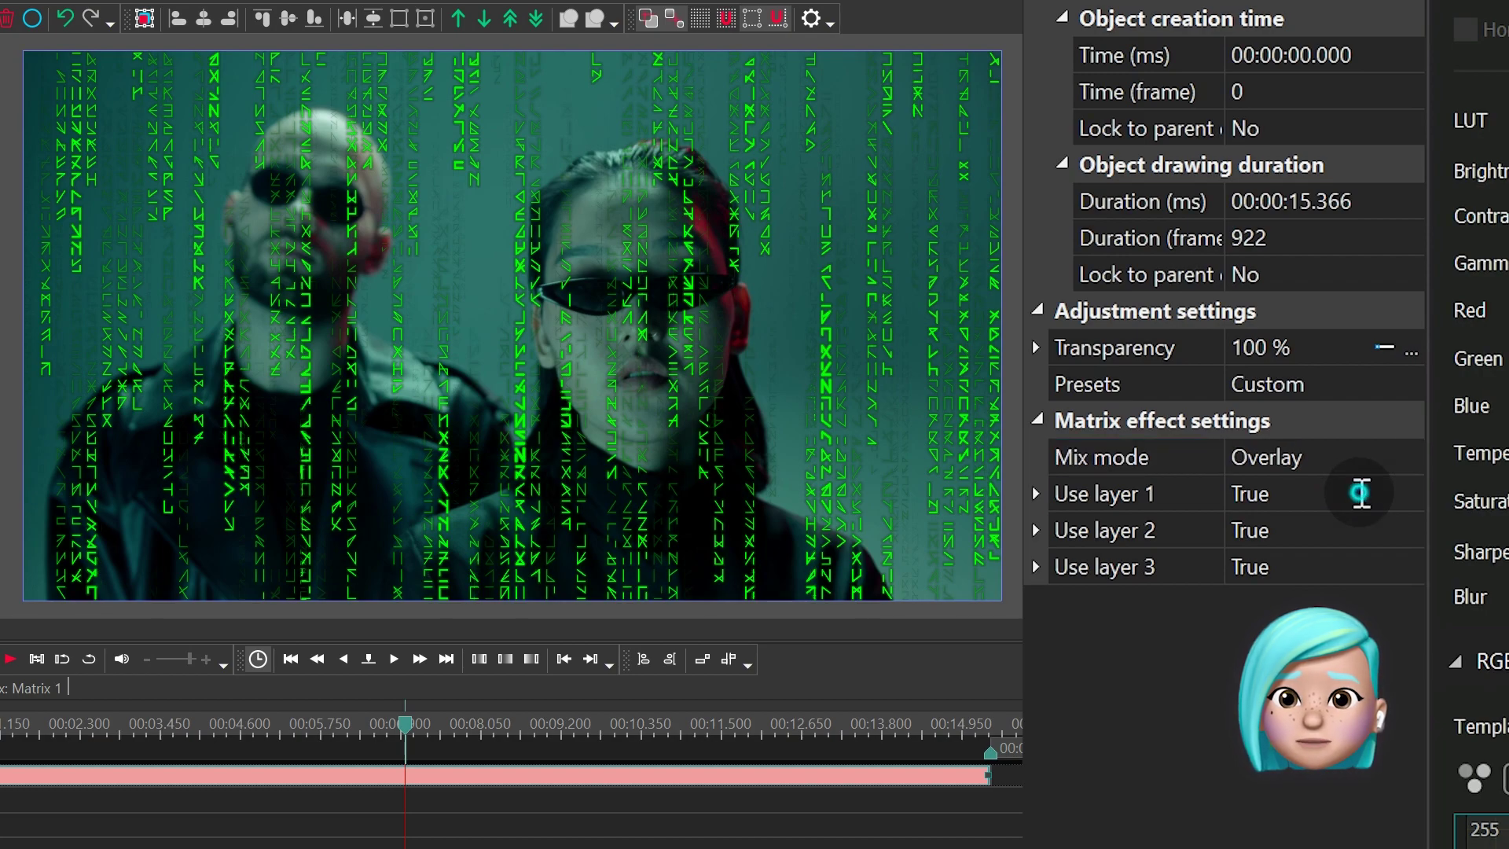
pyautogui.click(1346, 532)
pyautogui.click(1344, 567)
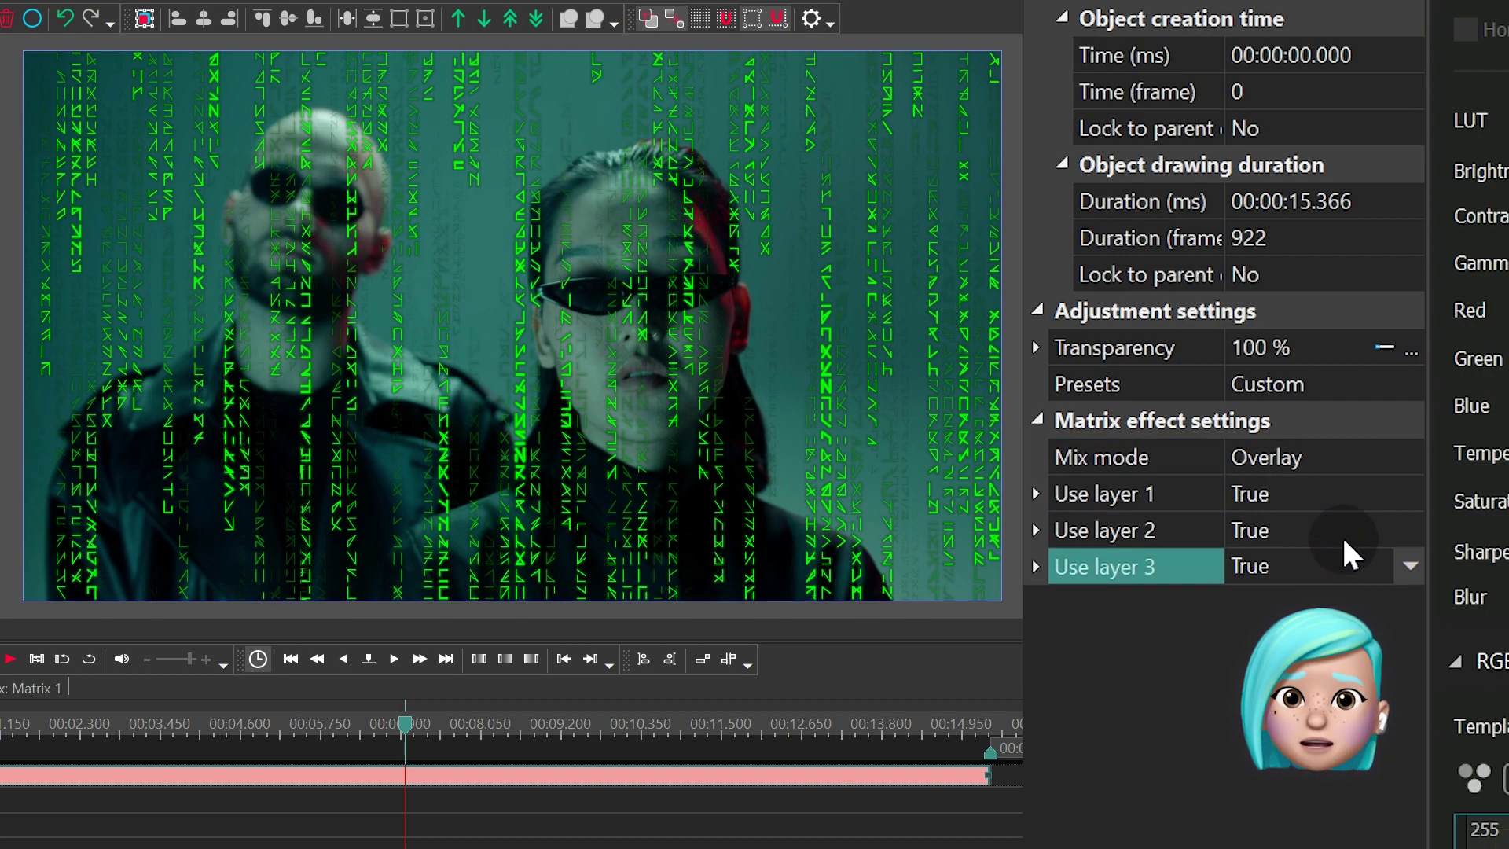
pyautogui.click(1344, 437)
# Step: Expand the Matrix effect's layer 1 settings and set its cell width to 104 and cell height to 75
pyautogui.click(1370, 497)
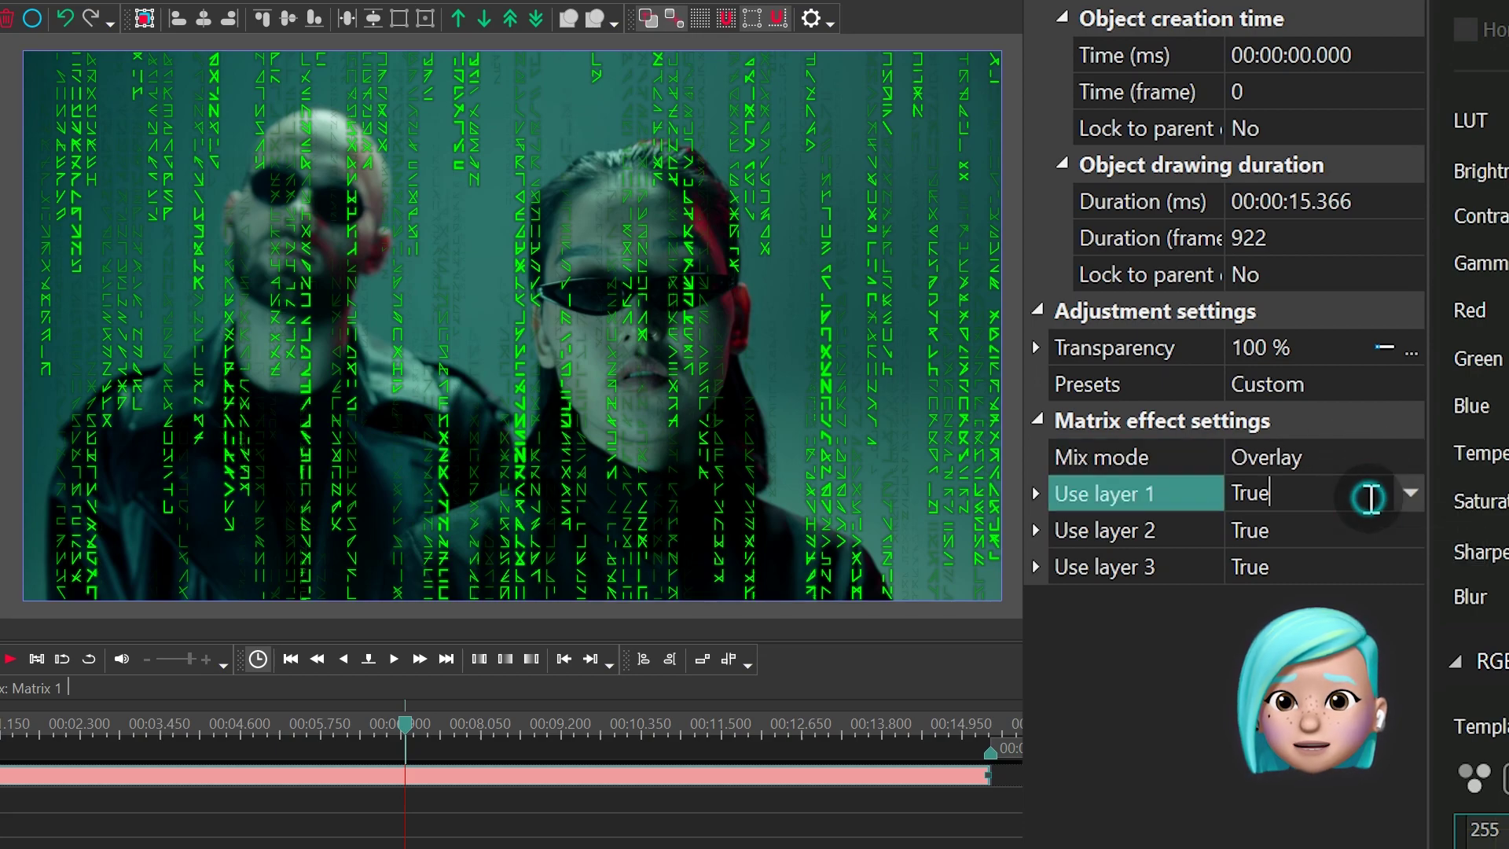
pyautogui.click(1036, 493)
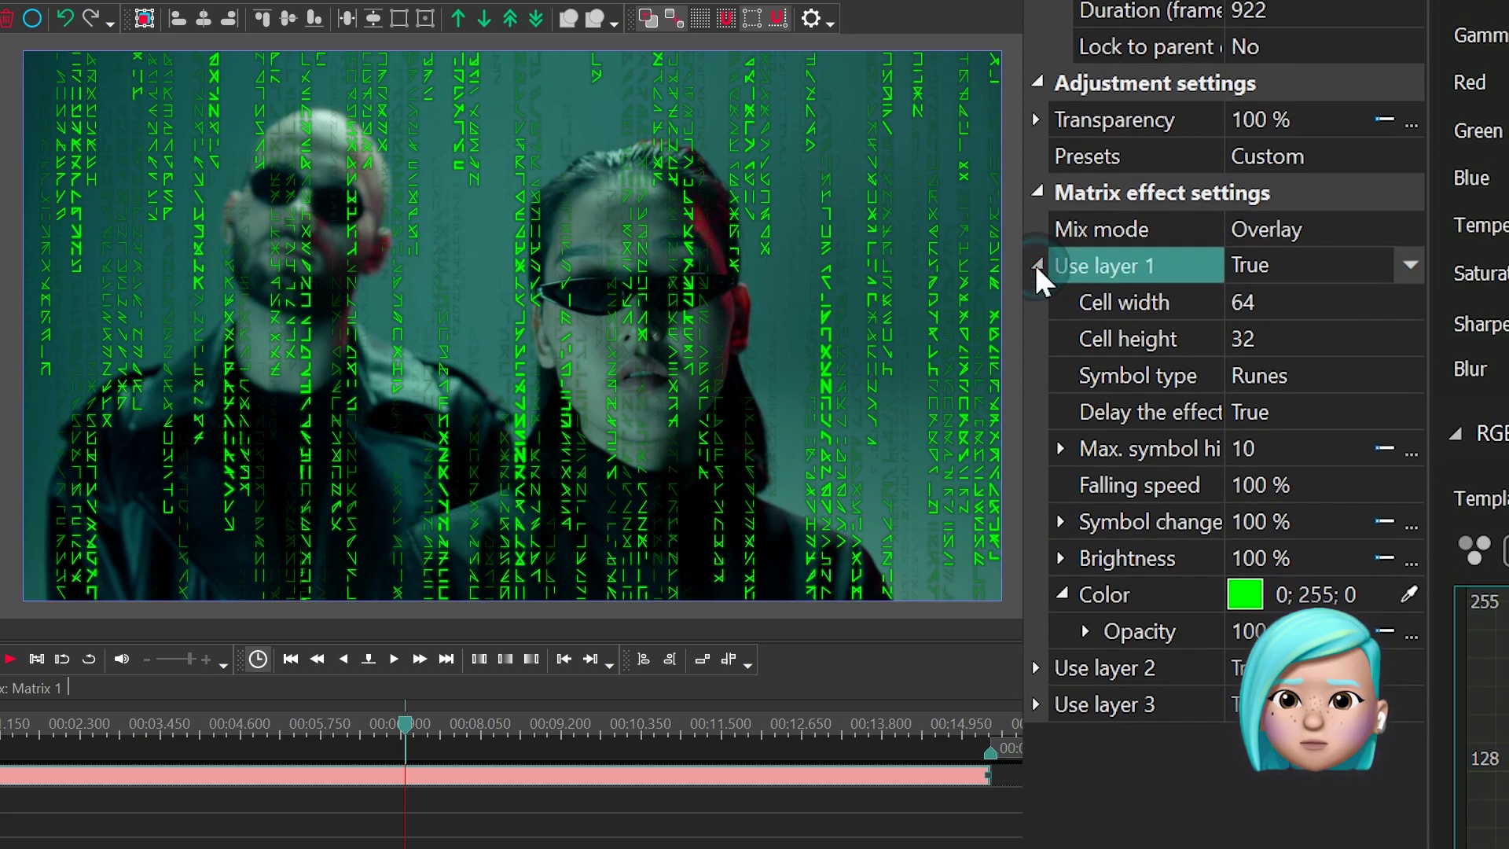
pyautogui.click(1294, 306)
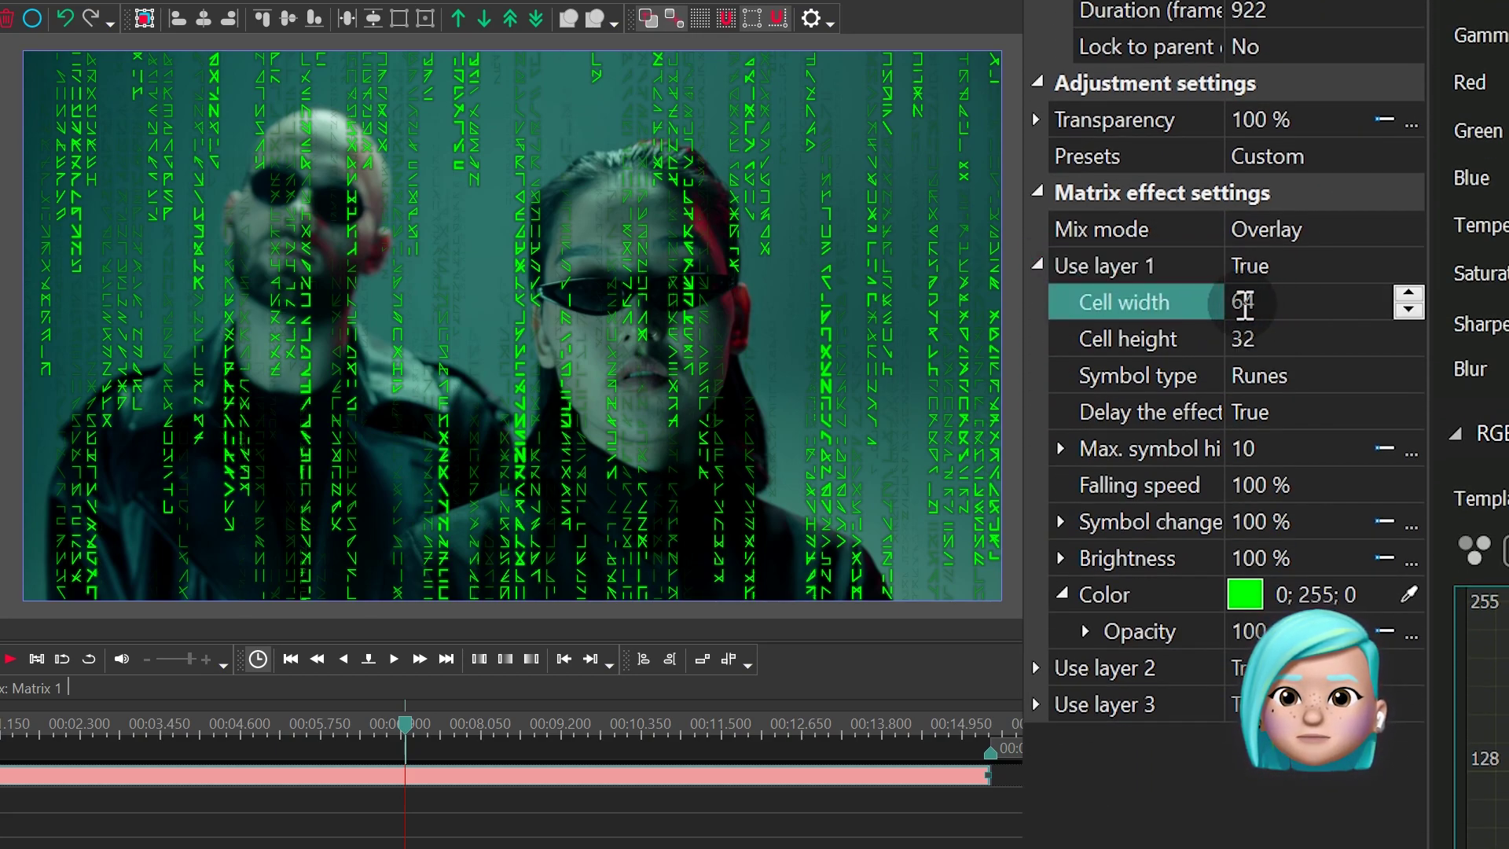
pyautogui.moveTo(1243, 338)
pyautogui.mouseDown()
pyautogui.moveTo(1301, 338)
pyautogui.moveTo(1242, 302)
pyautogui.moveTo(1258, 302)
pyautogui.moveTo(1252, 330)
pyautogui.moveTo(1230, 338)
pyautogui.moveTo(1262, 344)
pyautogui.mouseUp()
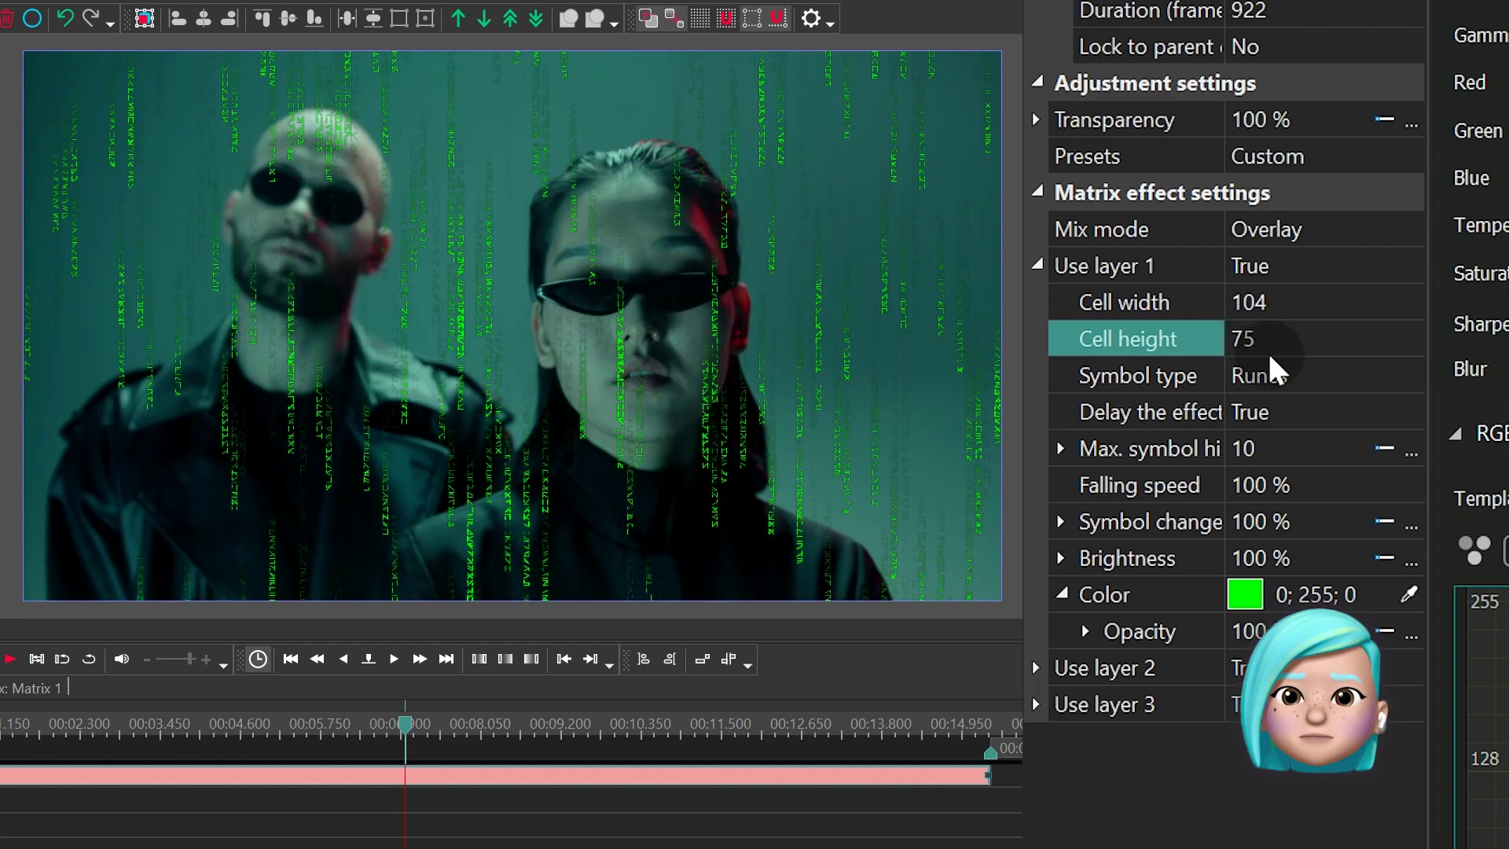
# Step: Try the Alphabet symbol type on layer 1, restore Runes, and preview the clip with the effect delay set to False
pyautogui.click(1313, 380)
pyautogui.click(1314, 377)
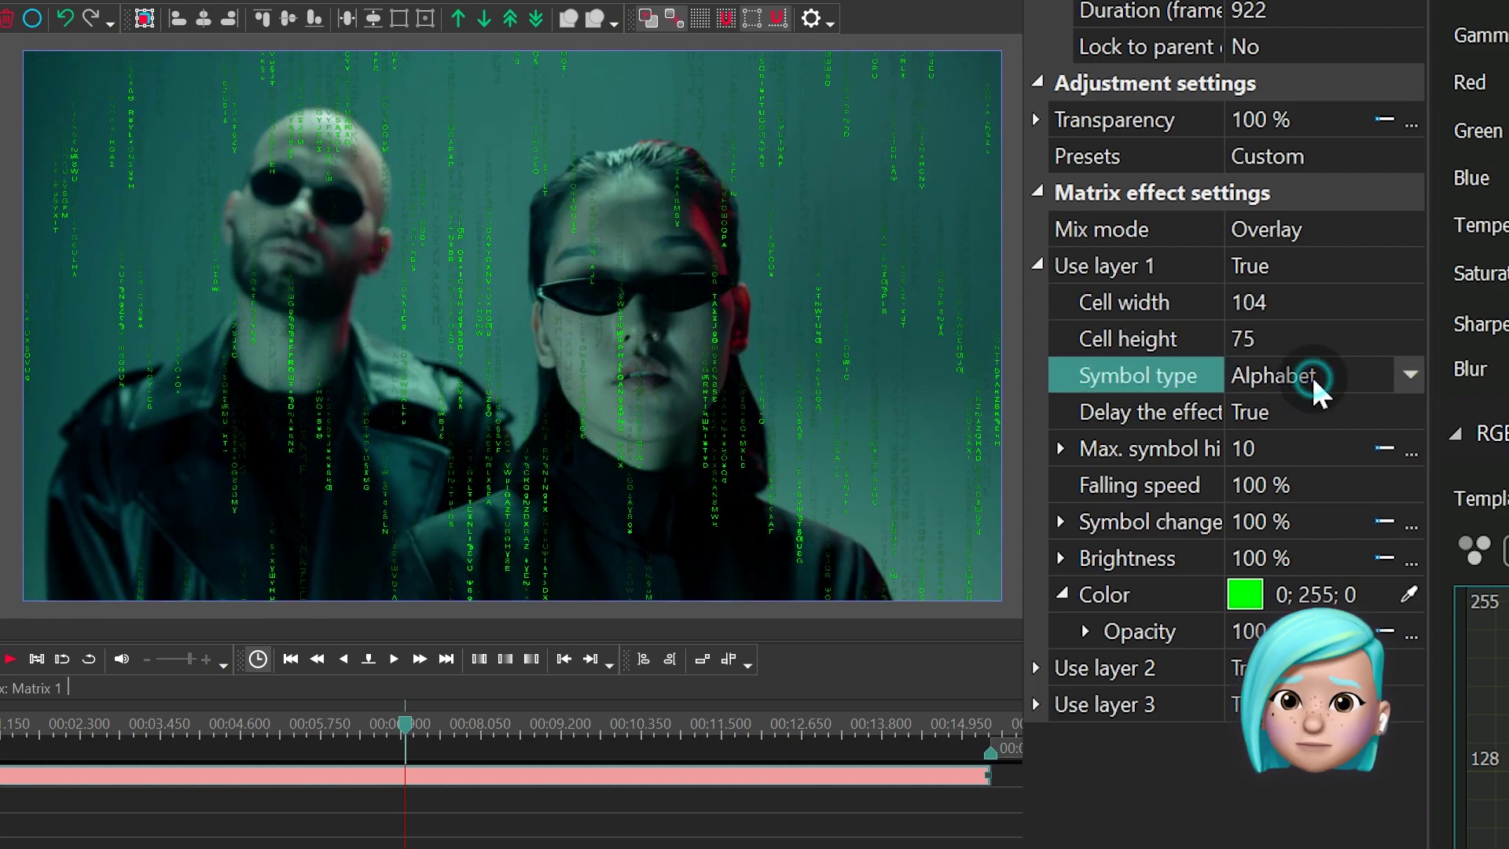
pyautogui.click(1320, 375)
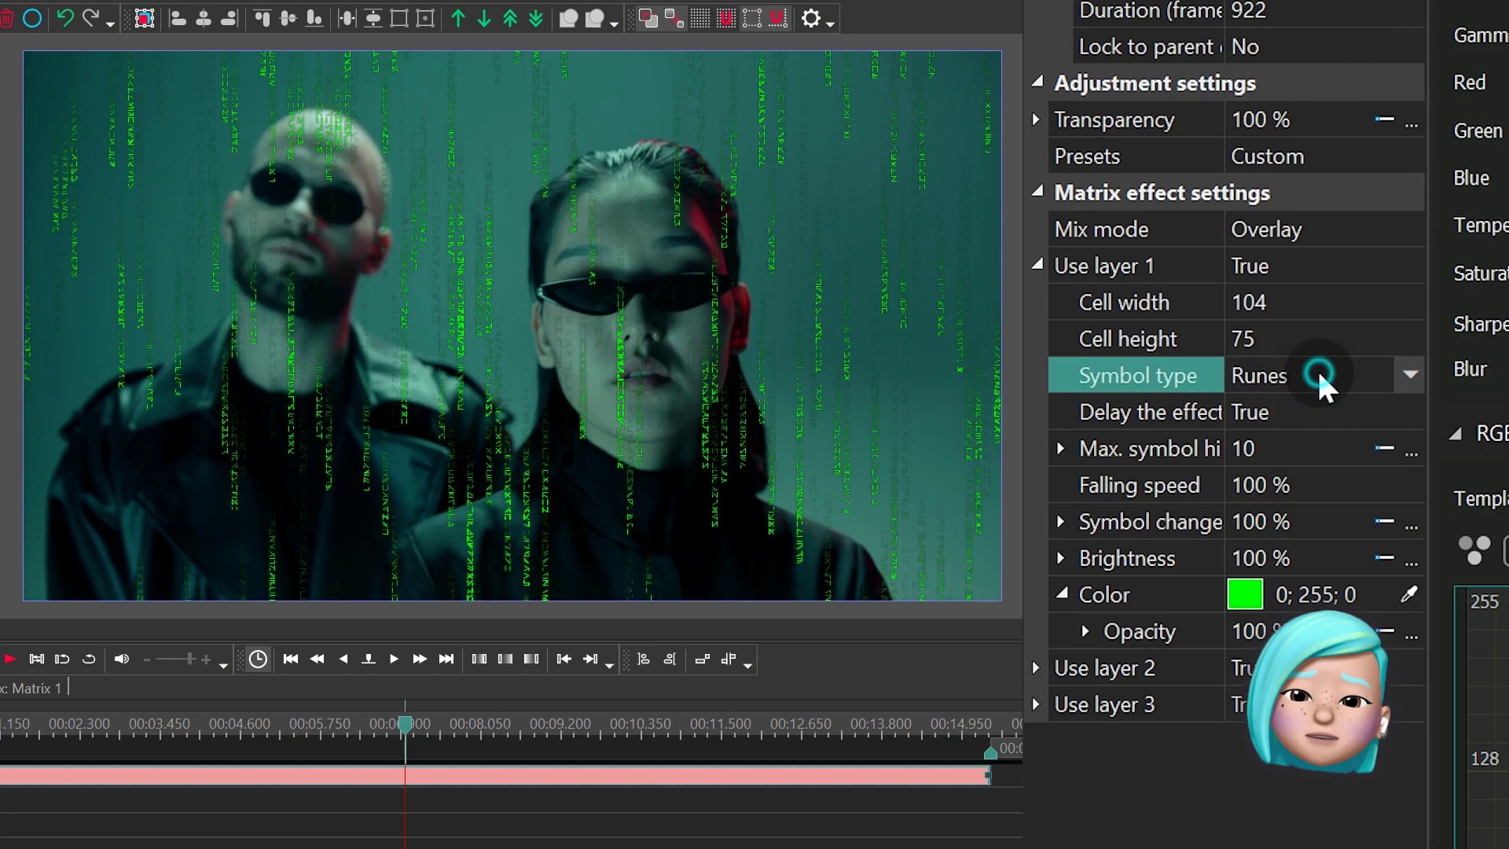
pyautogui.click(1330, 413)
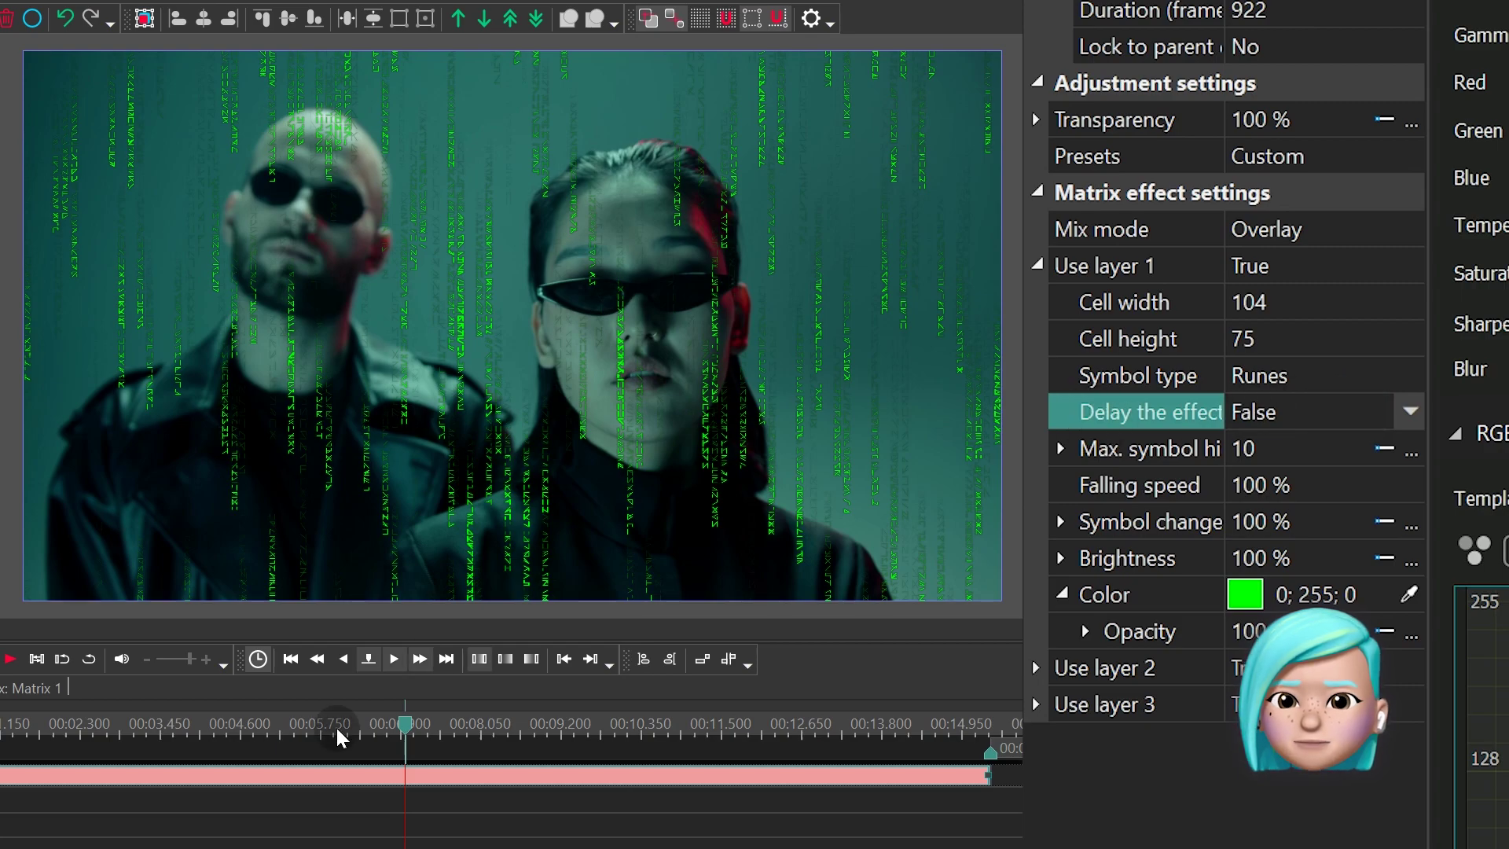
pyautogui.moveTo(407, 727); pyautogui.dragTo(47, 727)
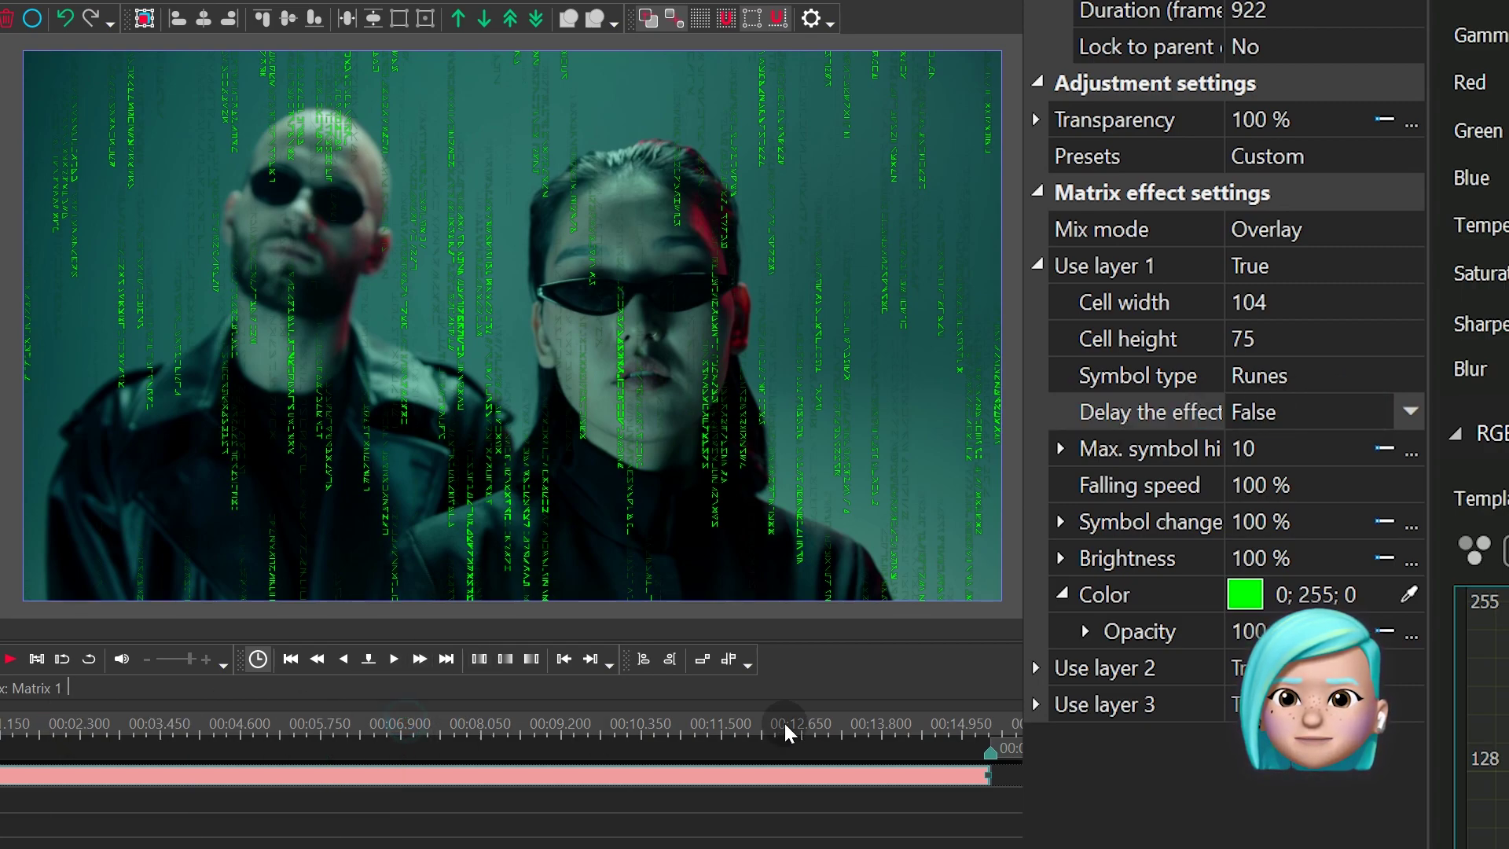
# Step: Test layer 1's maximum symbol setting with values up to 119 and set it to 9
pyautogui.click(1250, 448)
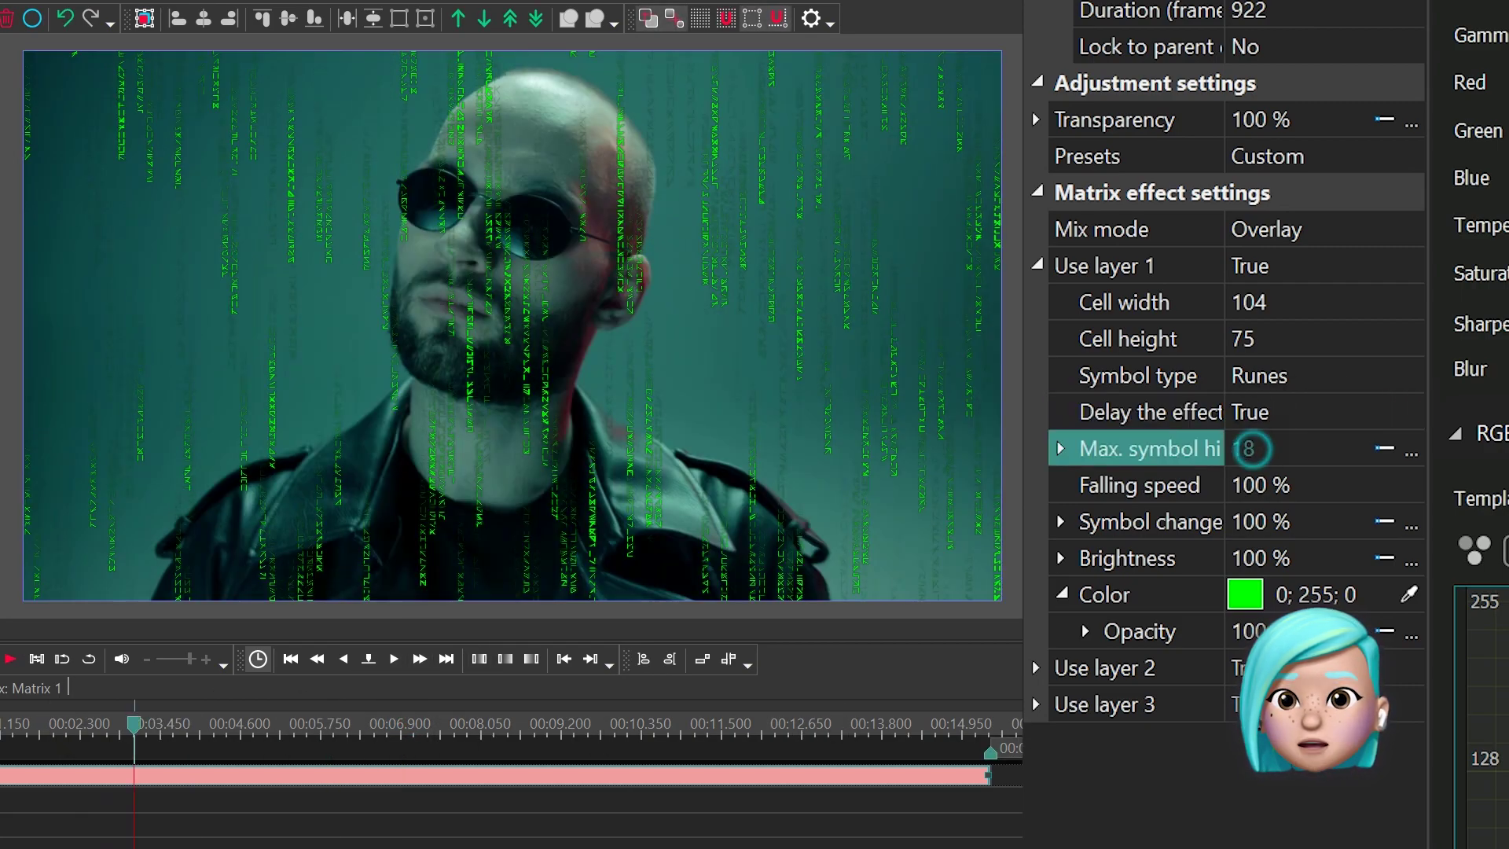
pyautogui.write('30')
pyautogui.press('Return')
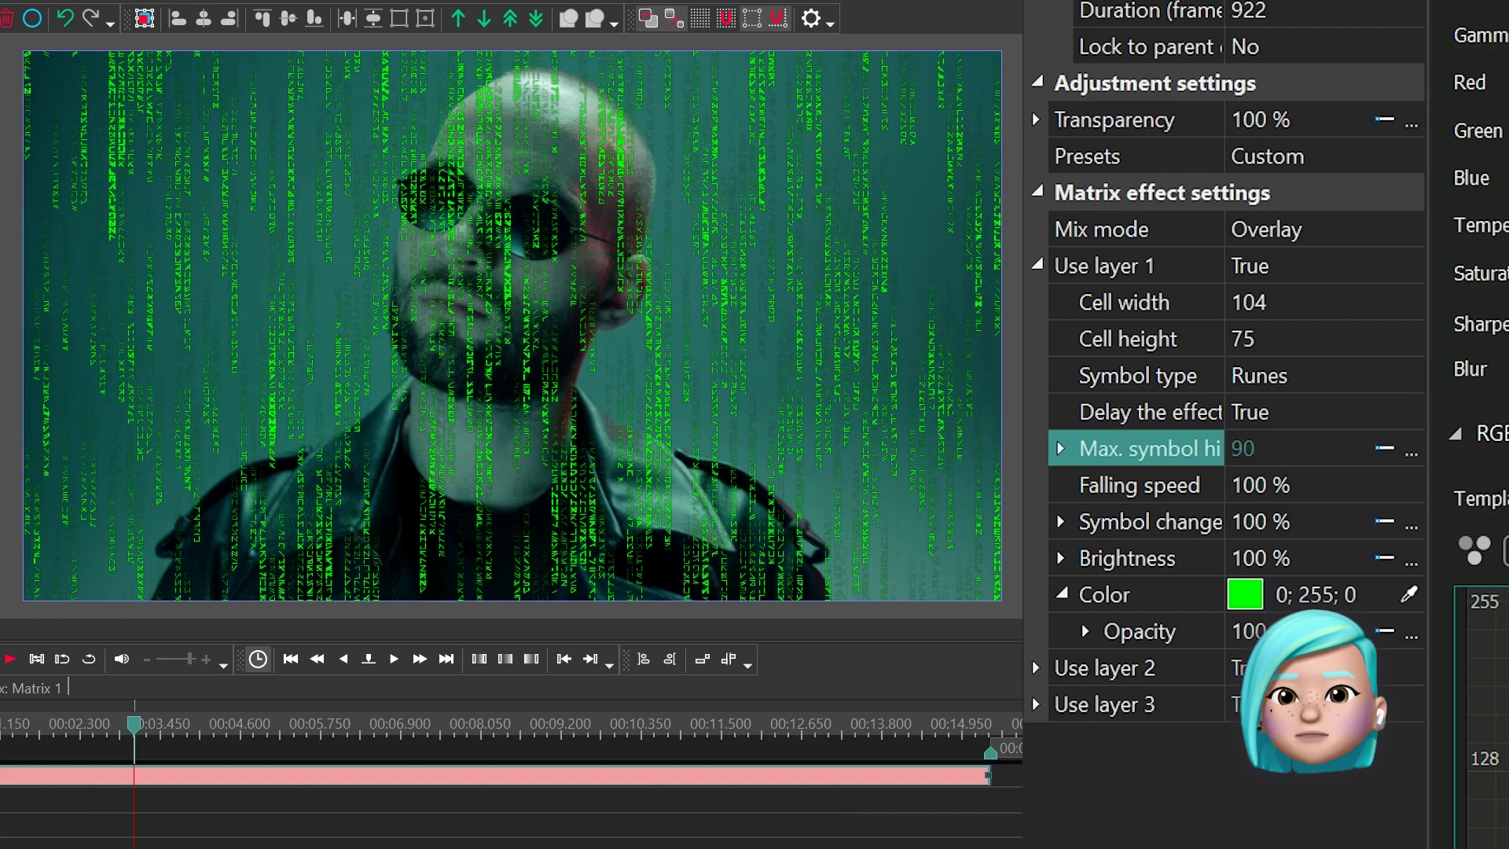
pyautogui.moveTo(1250, 448)
pyautogui.mouseDown()
pyautogui.moveTo(1316, 448)
pyautogui.moveTo(1273, 448)
pyautogui.mouseUp()
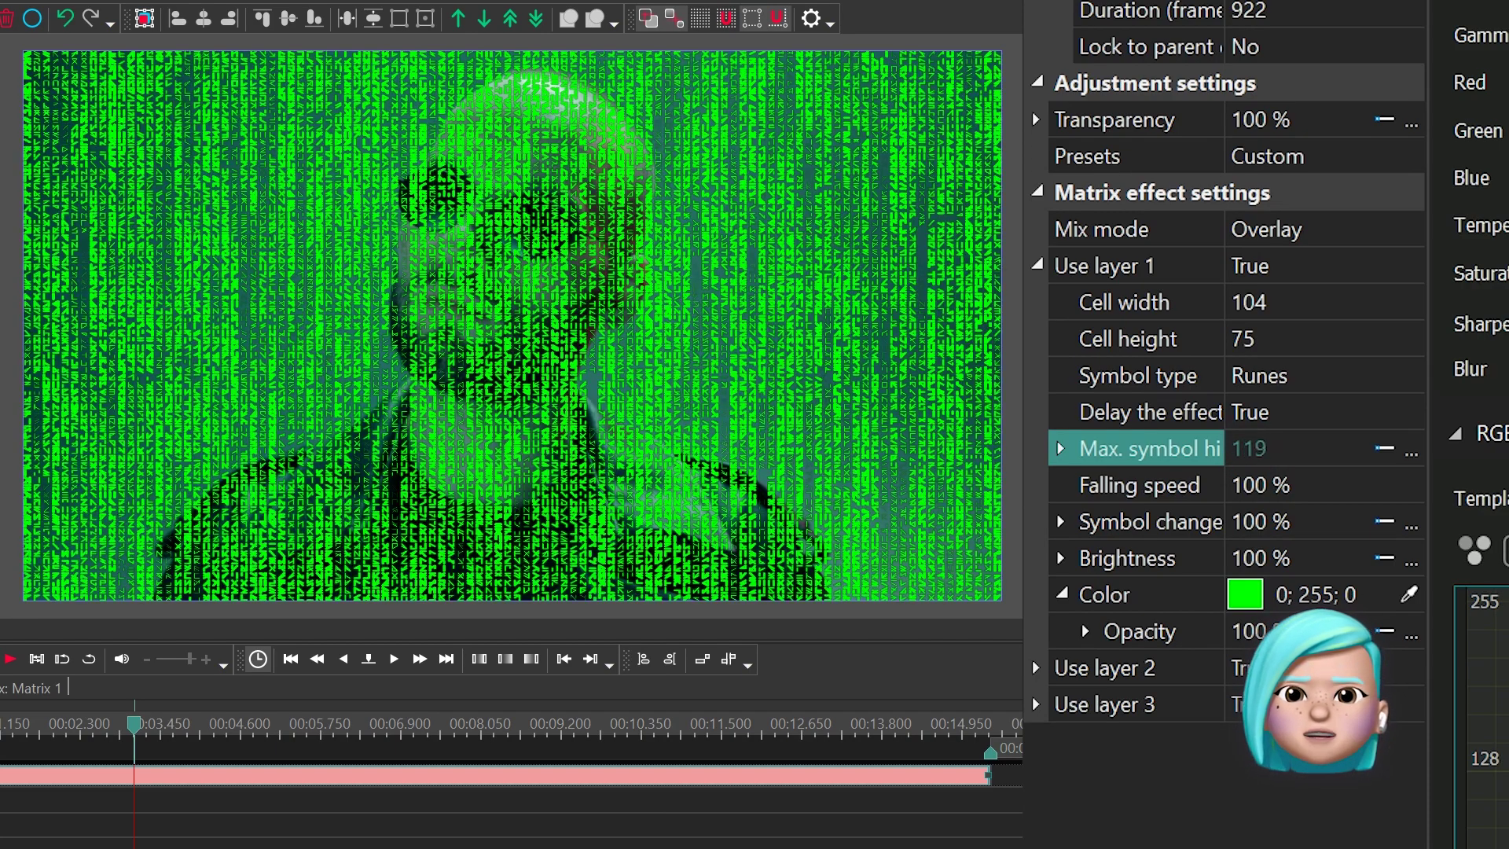
pyautogui.write('32')
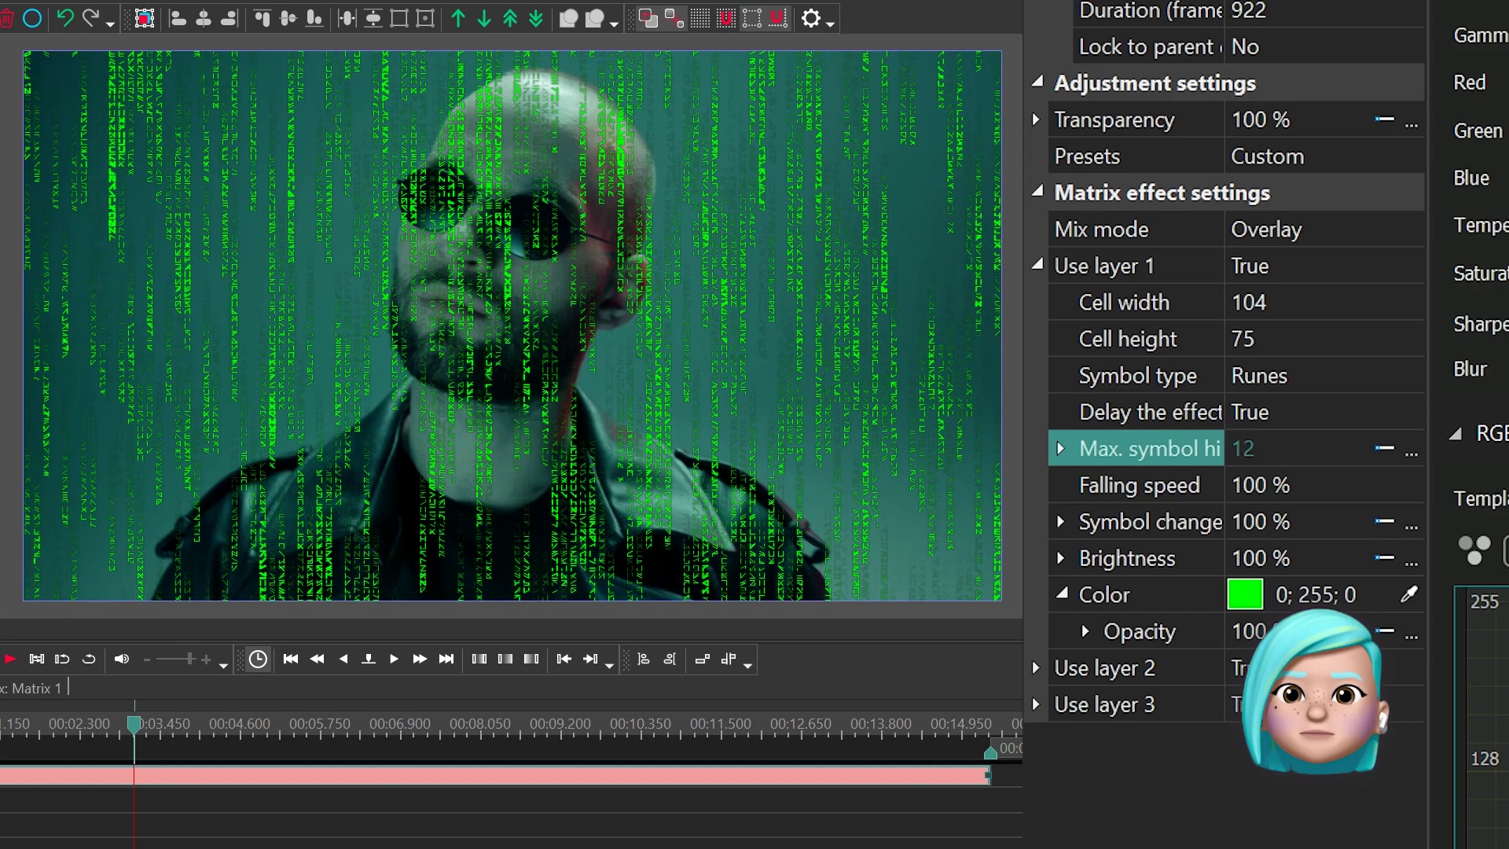
pyautogui.moveTo(1252, 451); pyautogui.dragTo(1250, 451)
# Step: Try layer 1's brightness at 20% and 10%, and restore it to 100%
pyautogui.click(1330, 494)
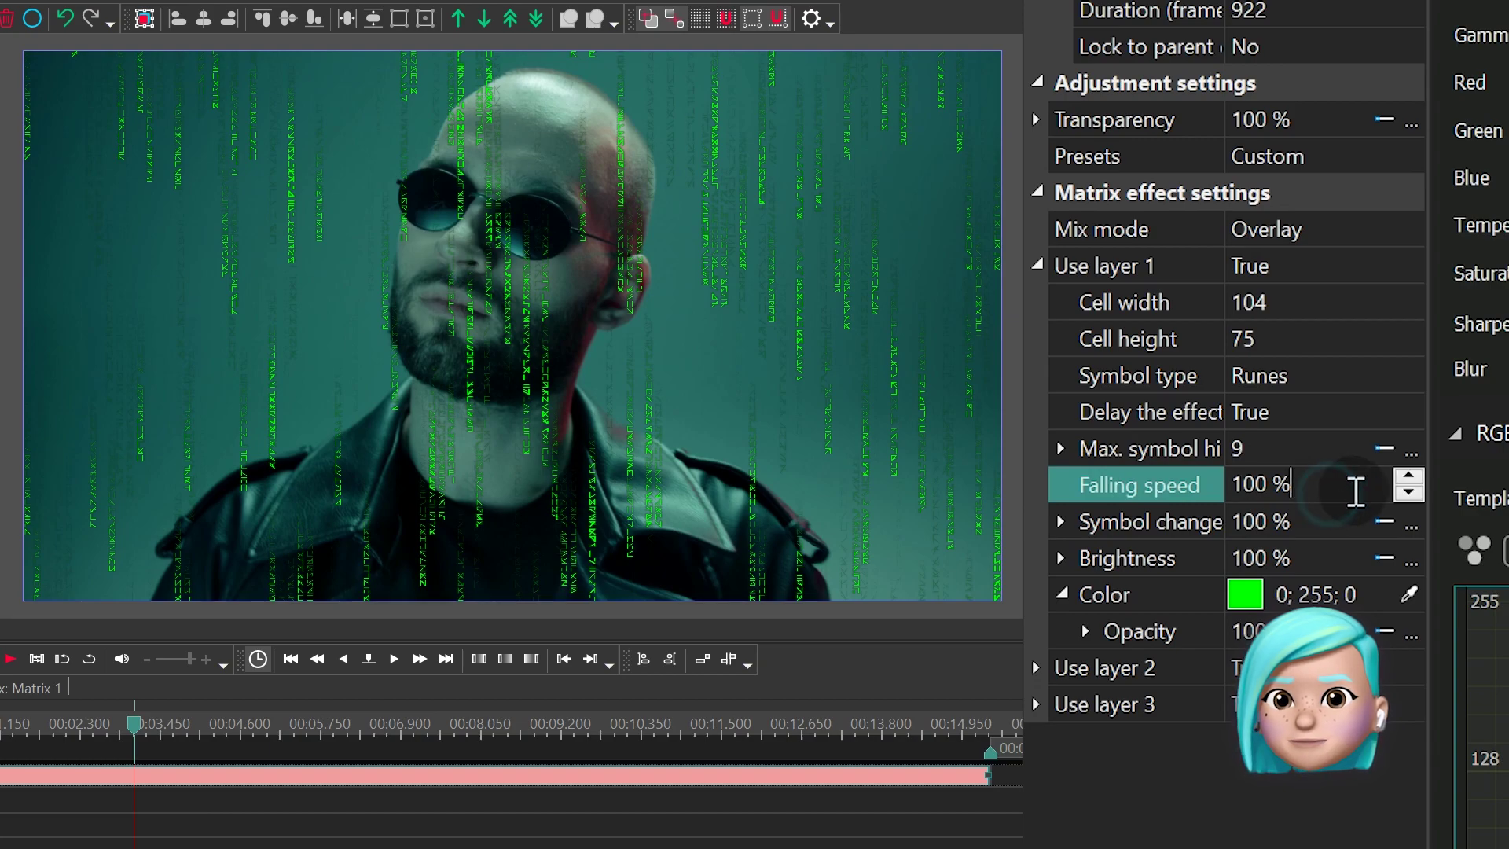
pyautogui.click(1264, 525)
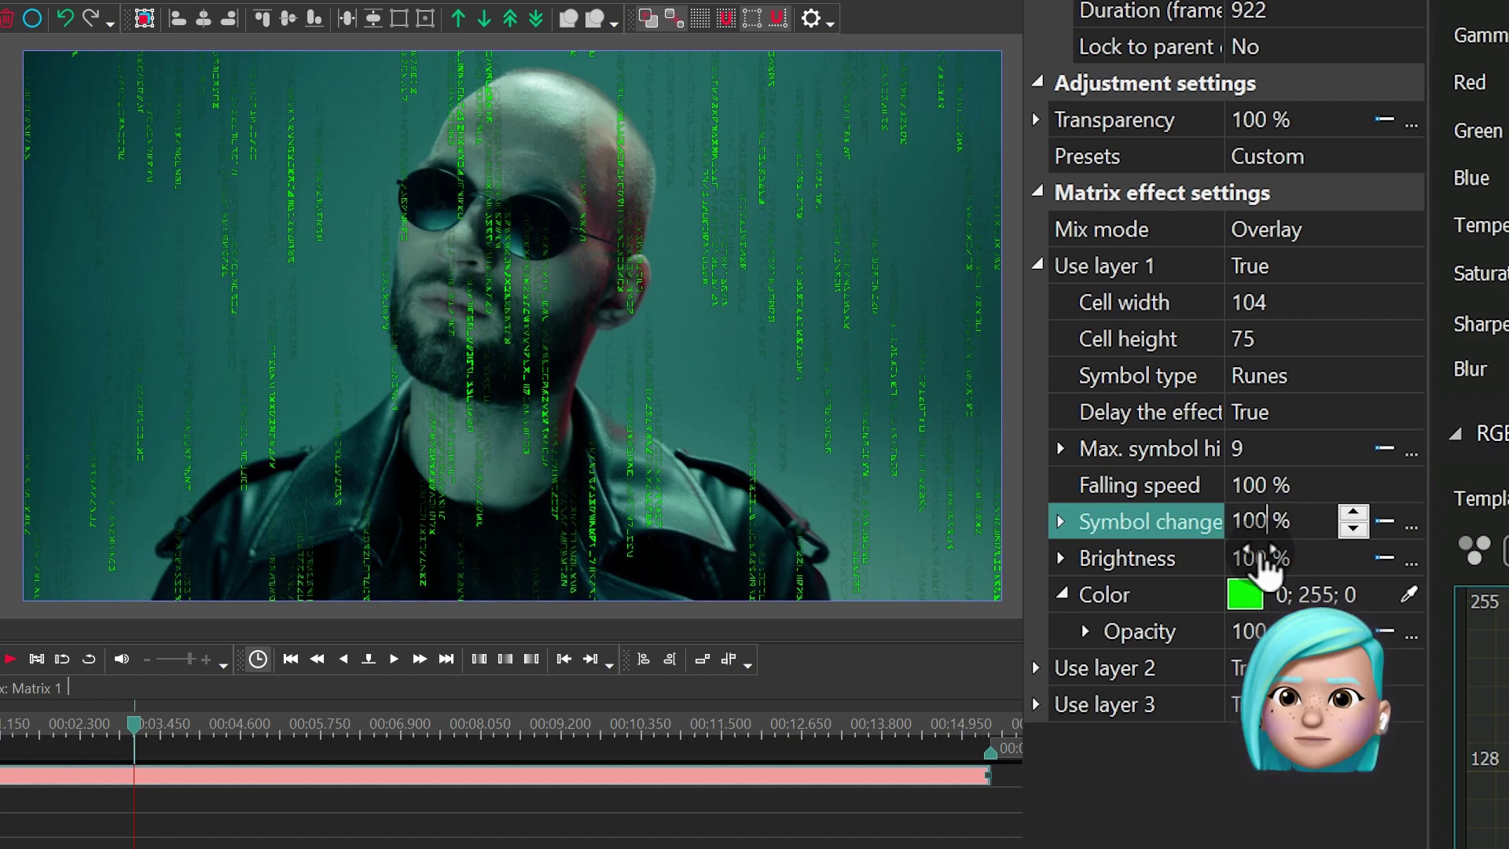
pyautogui.click(1265, 560)
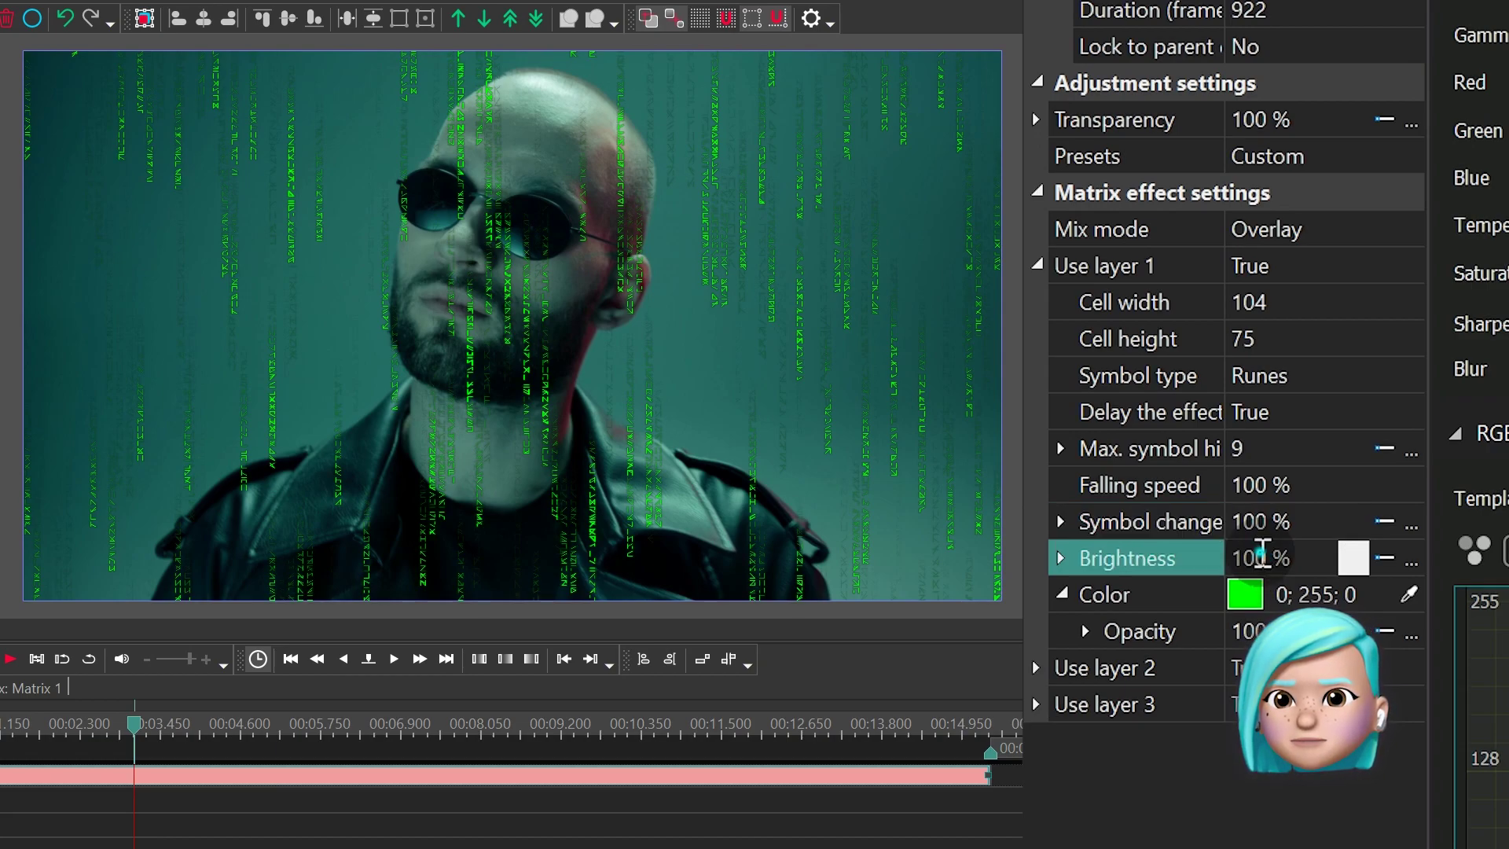
pyautogui.doubleClick(1290, 558)
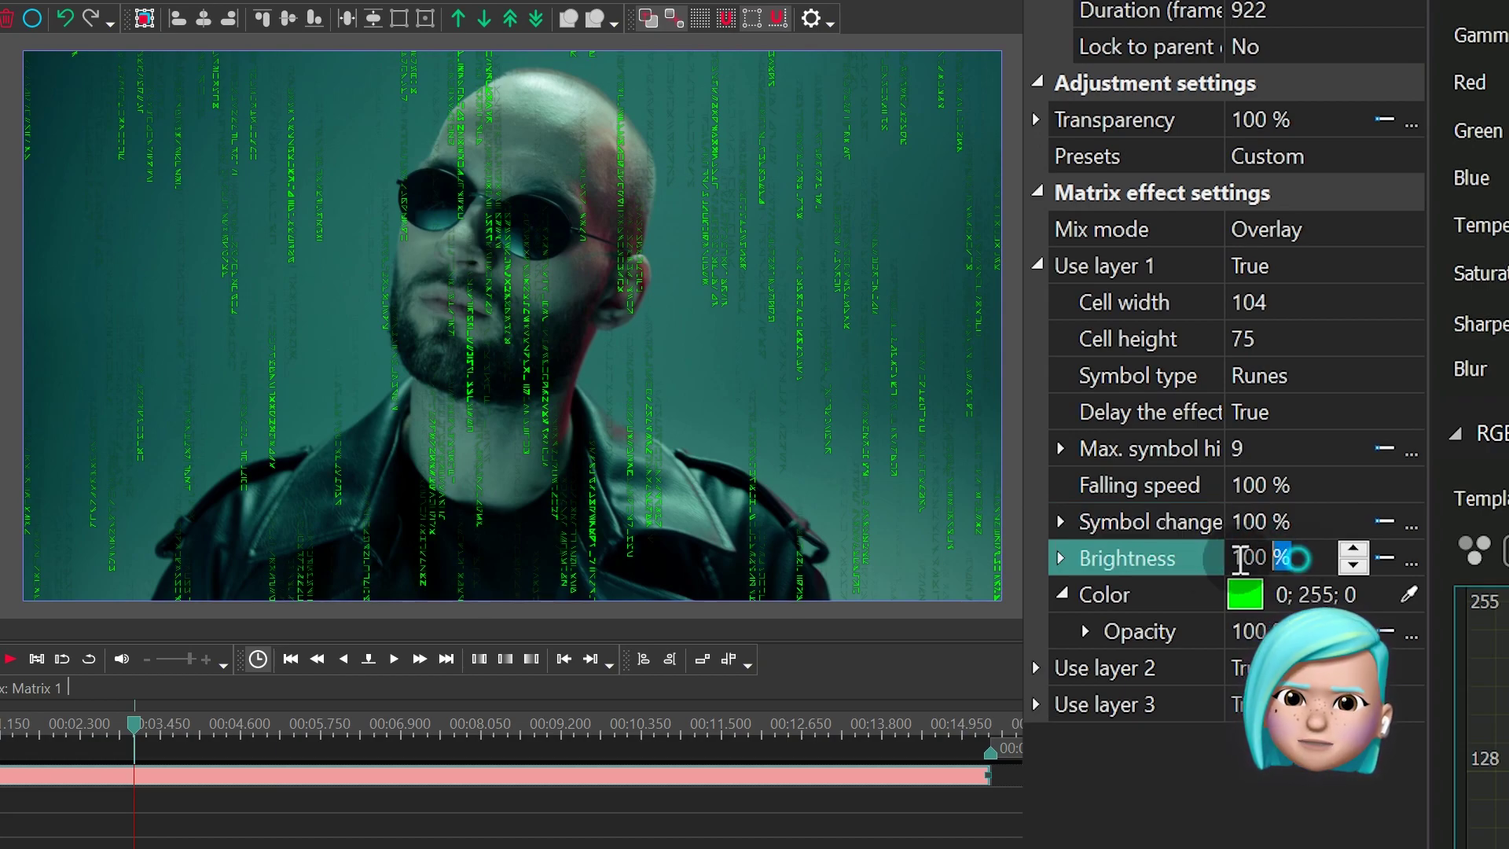
pyautogui.write('20')
pyautogui.doubleClick(1281, 559)
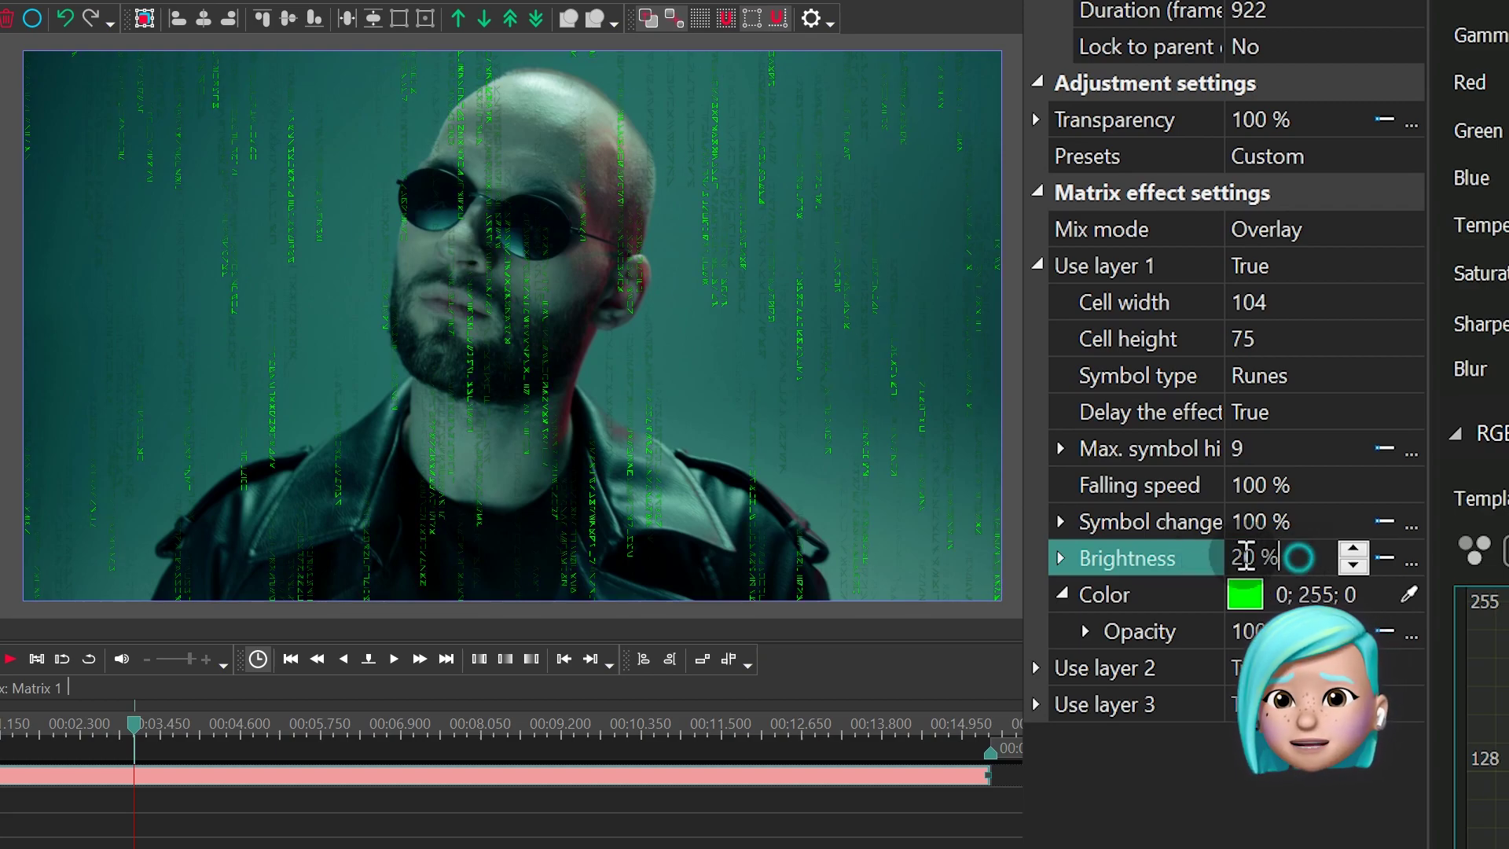
pyautogui.write('10')
pyautogui.doubleClick(1281, 560)
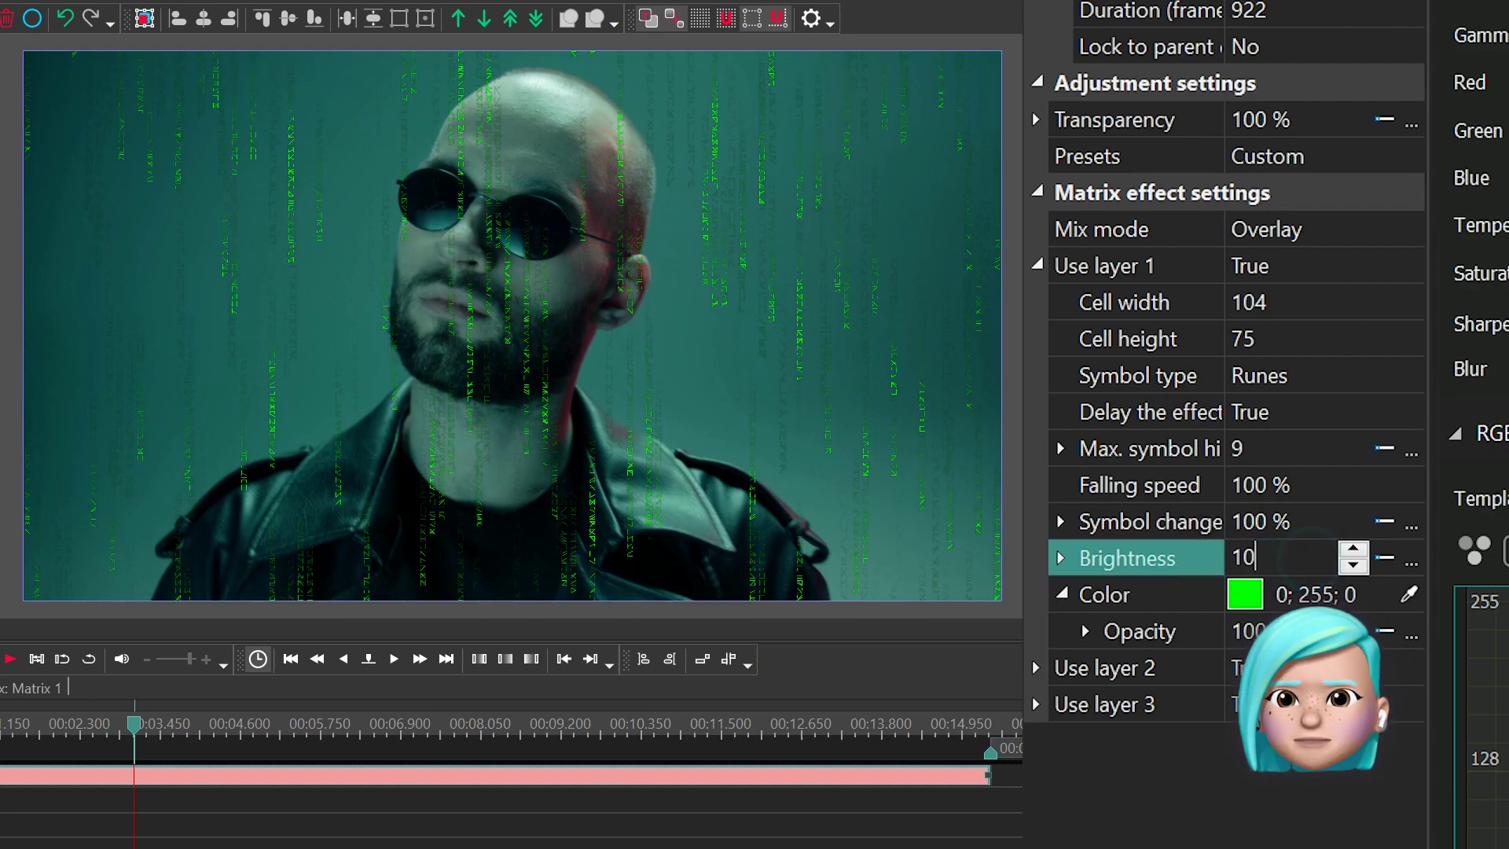
pyautogui.write('100')
# Step: Change the color of the Matrix symbols in layer 1 to red (255; 0; 0)
pyautogui.click(1245, 602)
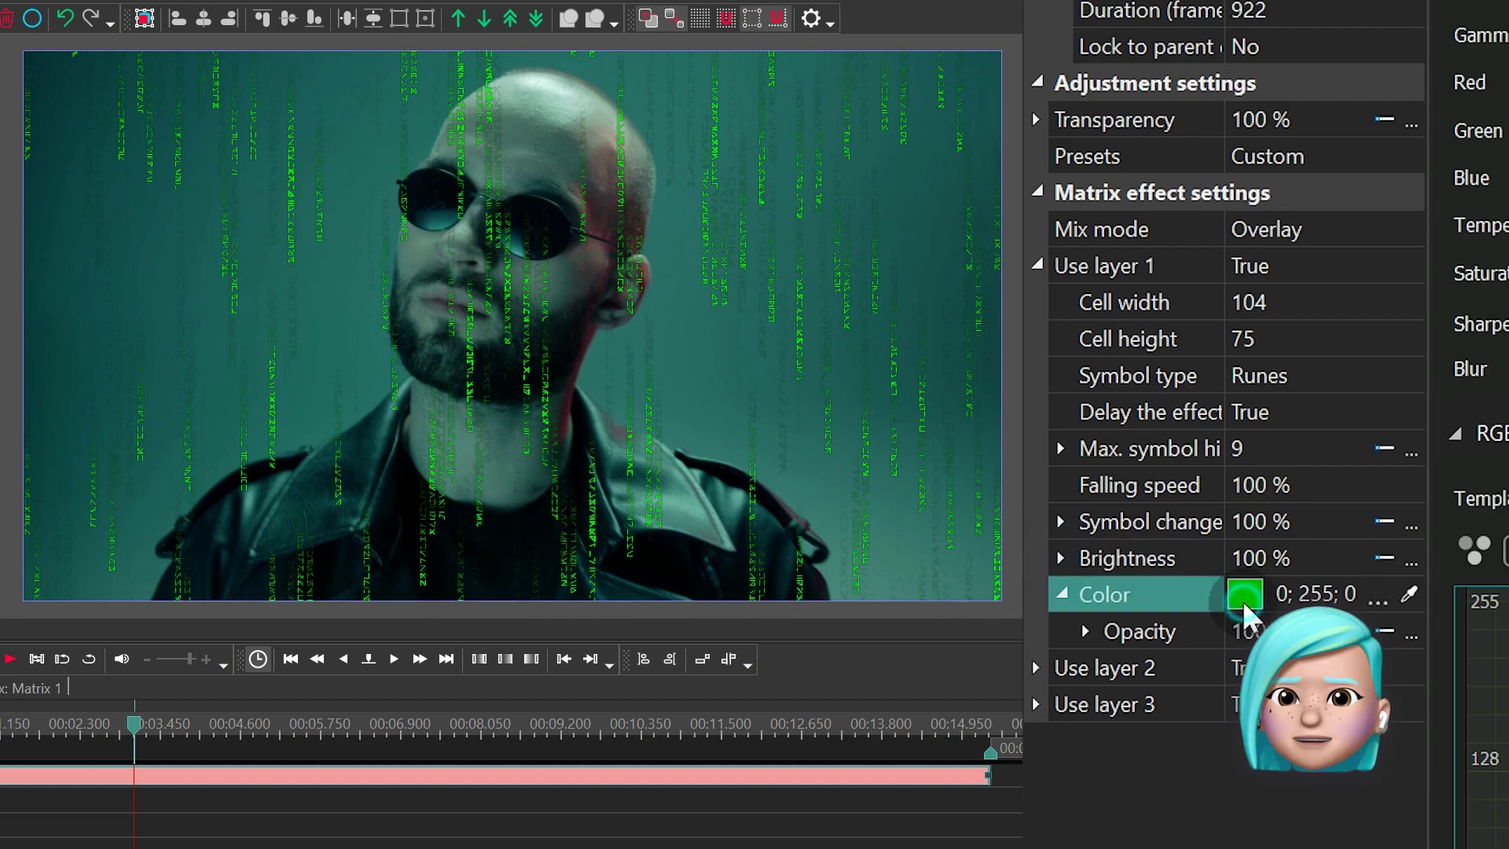
pyautogui.click(1379, 598)
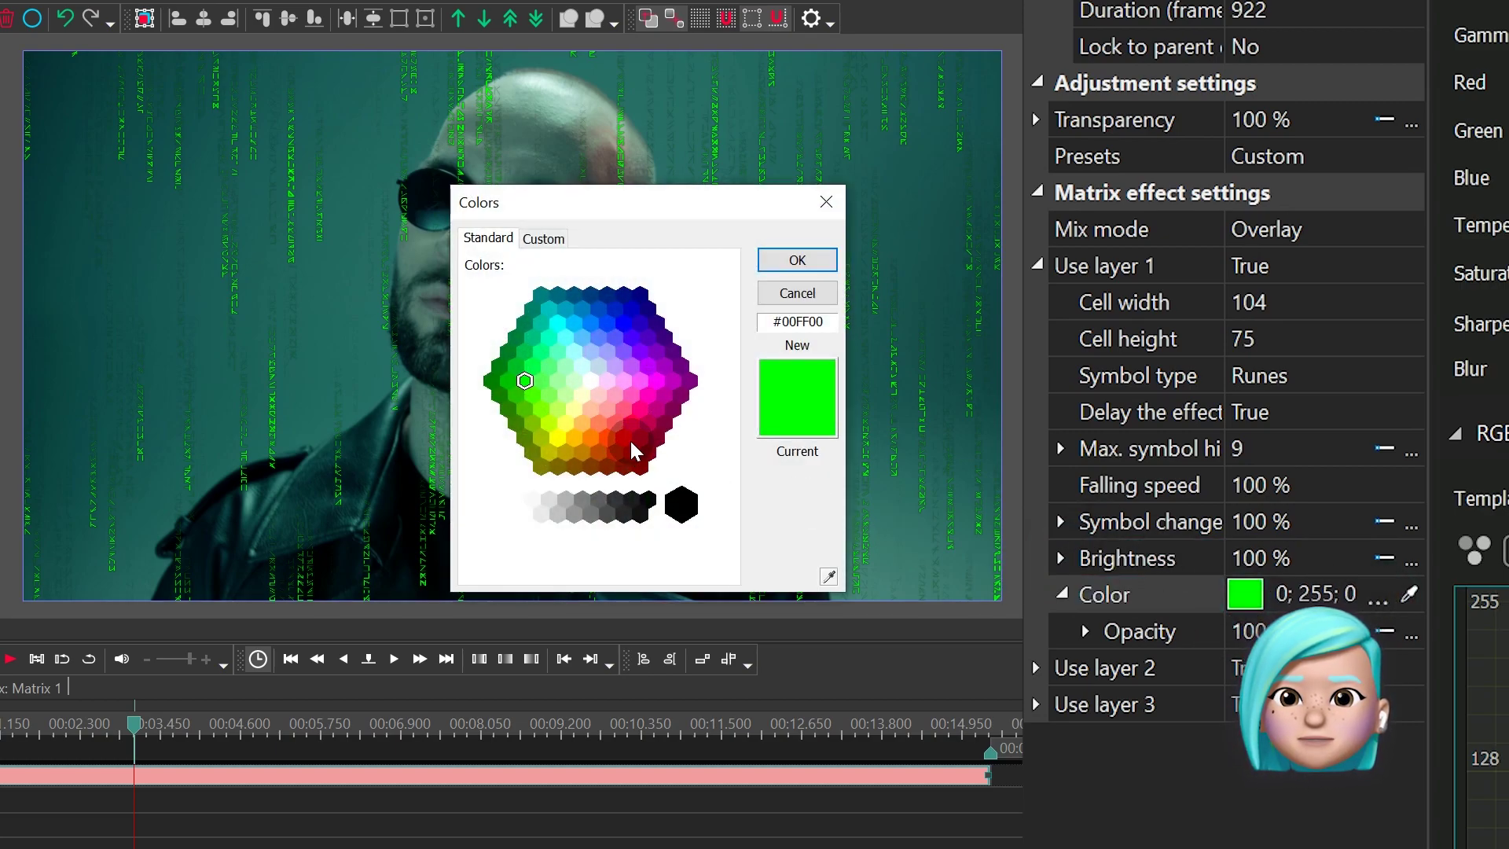
pyautogui.click(625, 439)
pyautogui.click(801, 260)
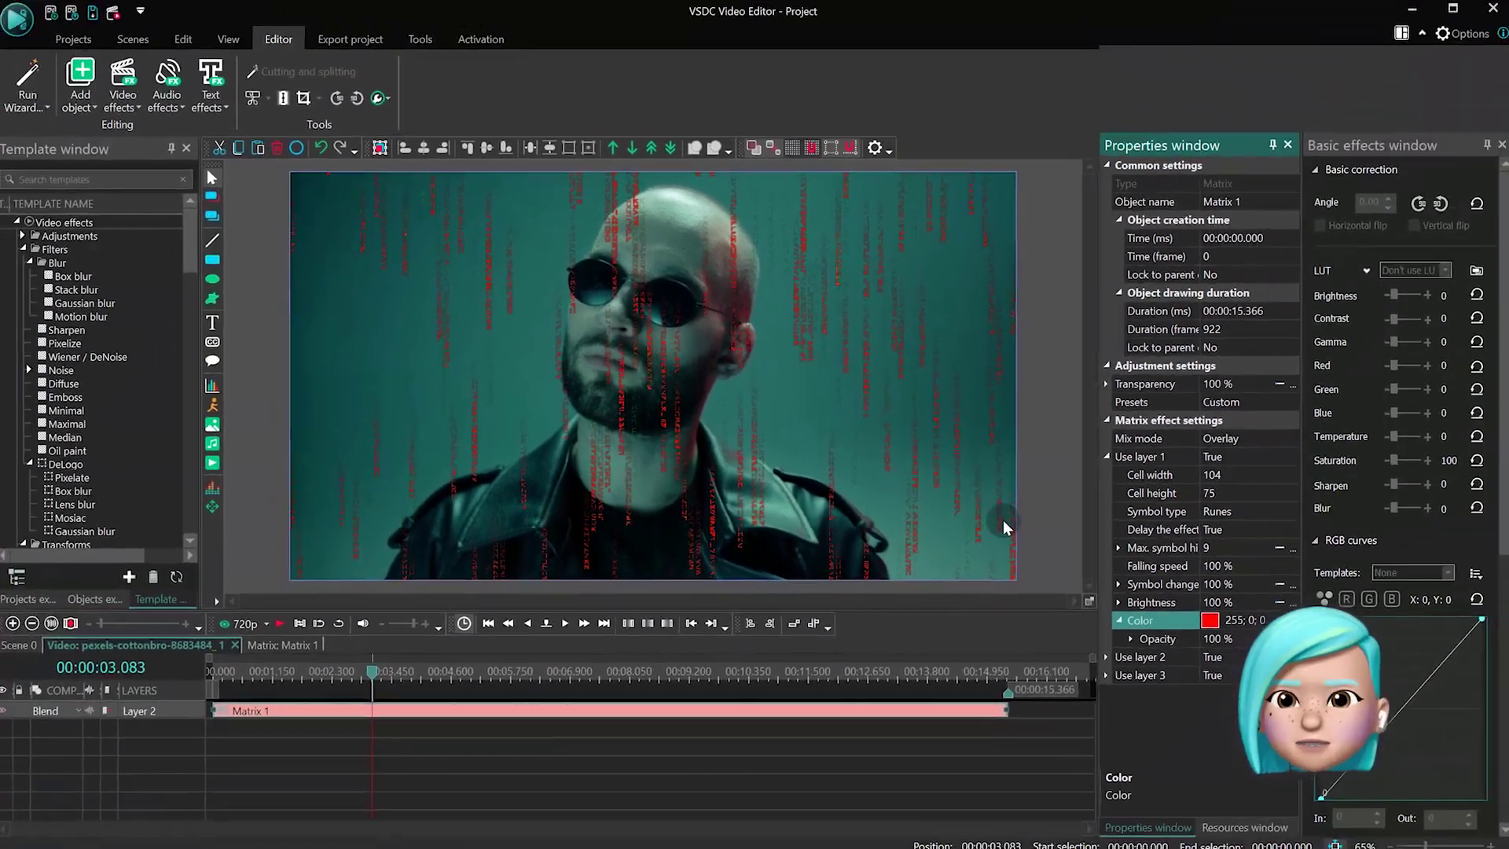
pyautogui.click(1117, 658)
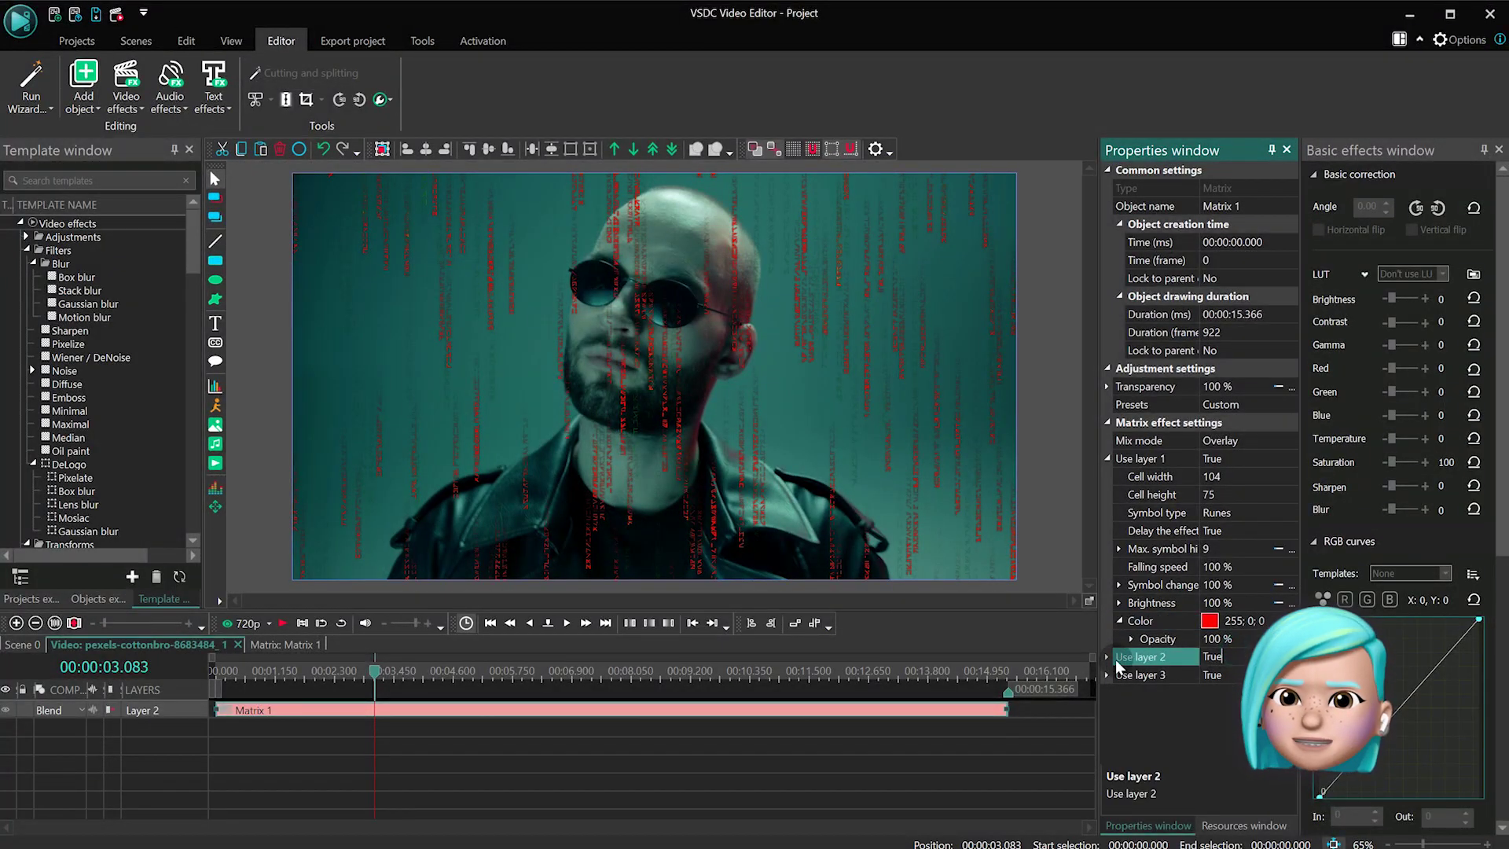
pyautogui.click(1228, 657)
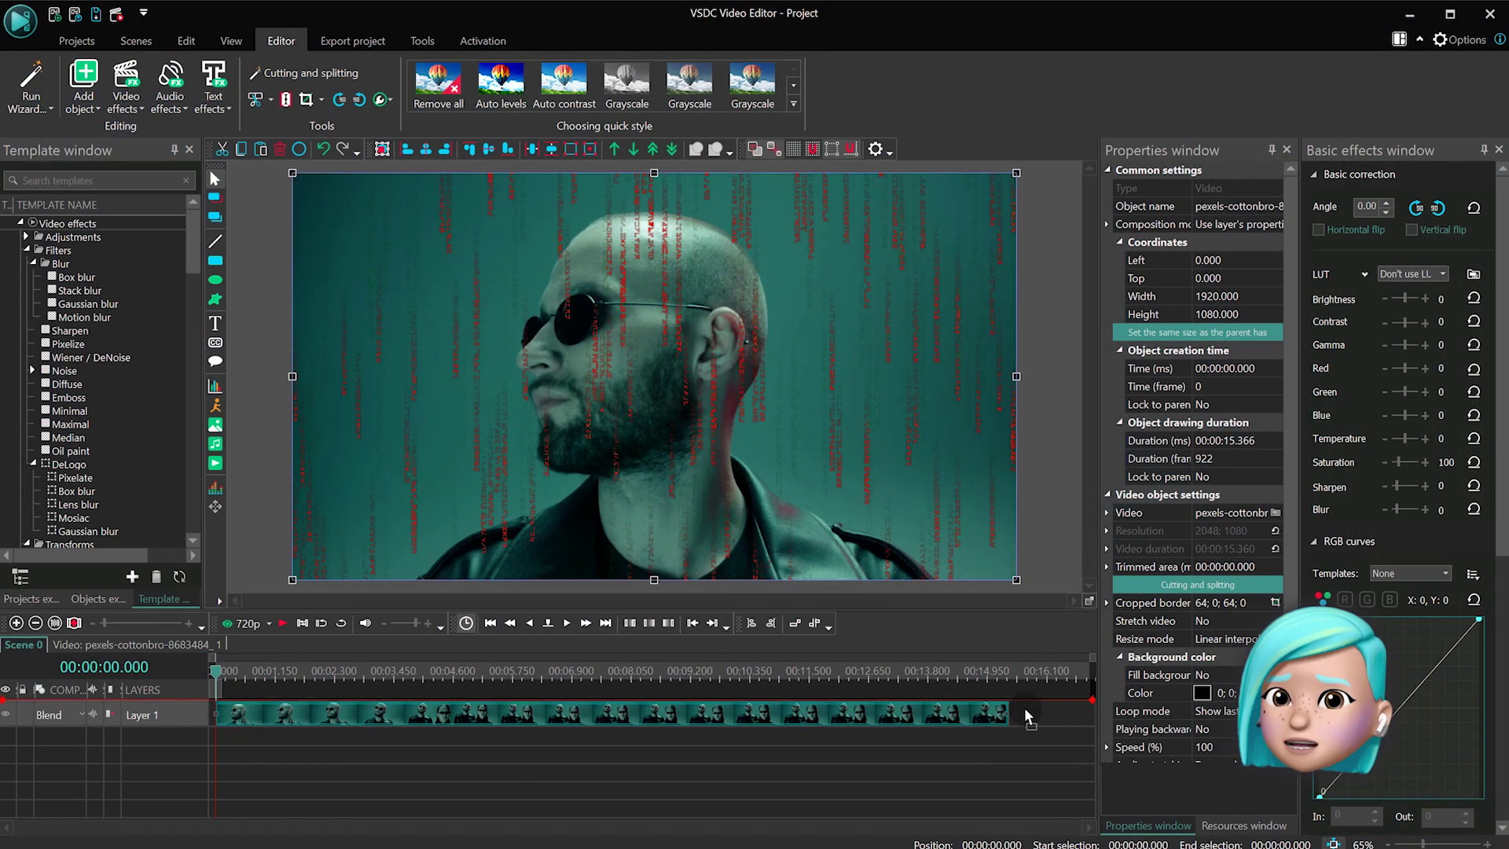
# Step: Place the second video clip directly after the first one on layer 1 and convert both clips into a single sprite
pyautogui.moveTo(1025, 715); pyautogui.dragTo(979, 774)
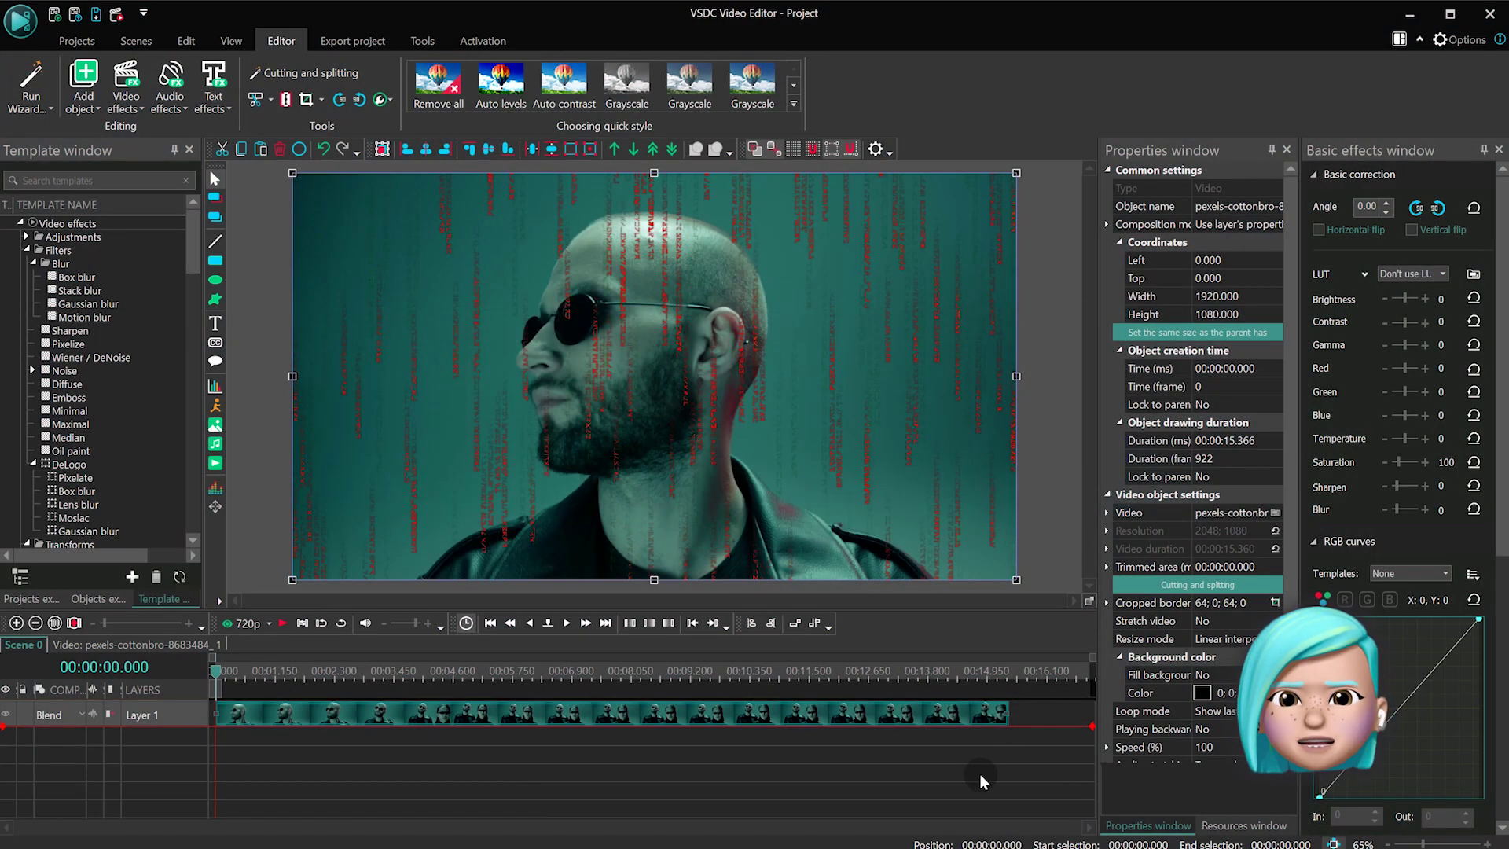
pyautogui.moveTo(252, 756); pyautogui.dragTo(1013, 714)
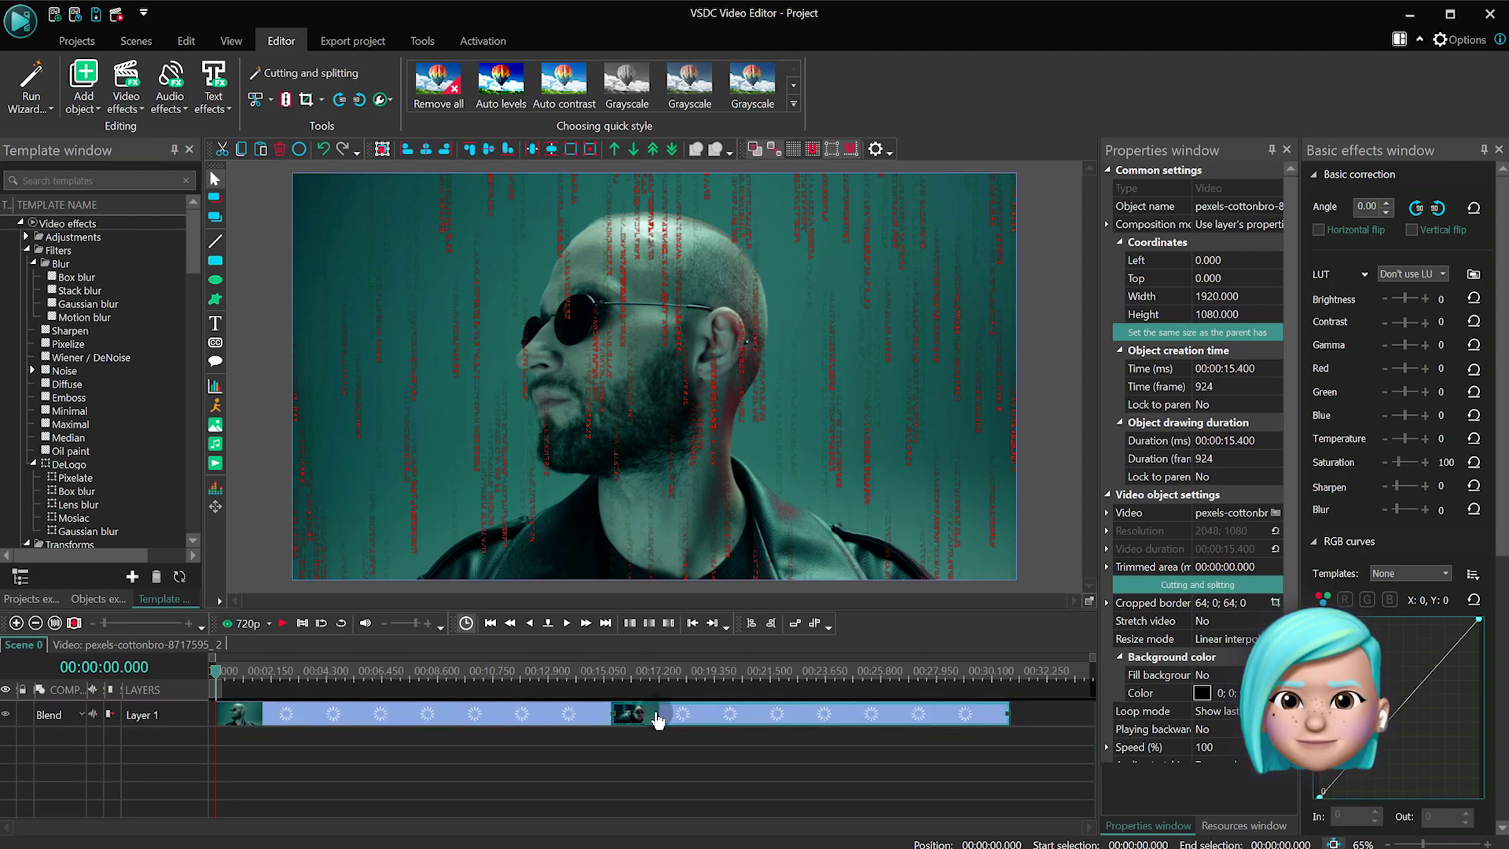
pyautogui.keyDown('ctrl'); pyautogui.click(568, 712); pyautogui.keyUp('ctrl')
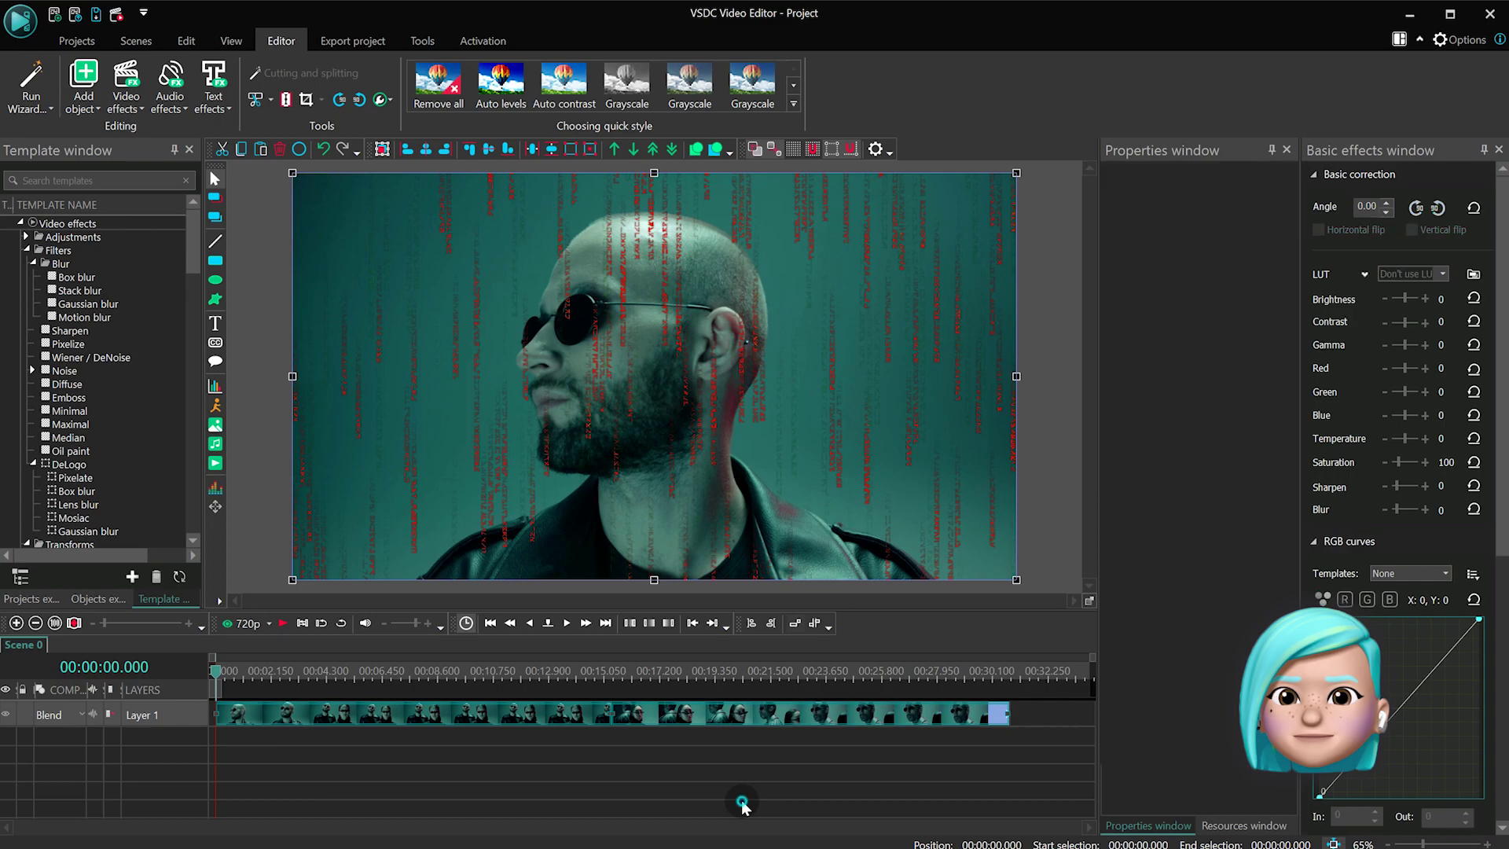
pyautogui.rightClick(625, 714)
pyautogui.click(715, 511)
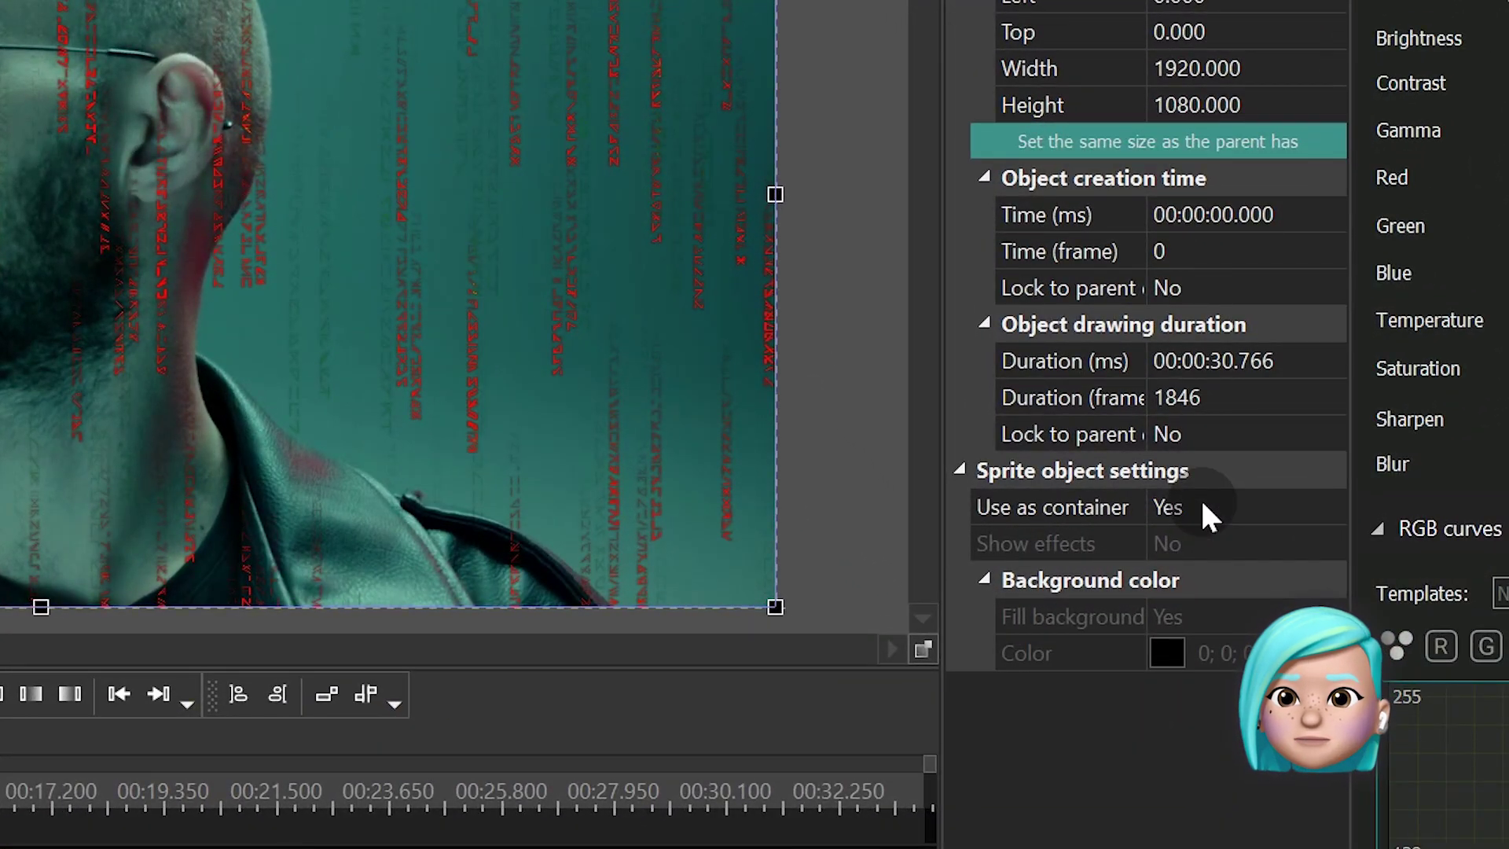
# Step: Set the sprite's Use as container to No, Show effects to Yes and Fill background to No
pyautogui.click(1201, 507)
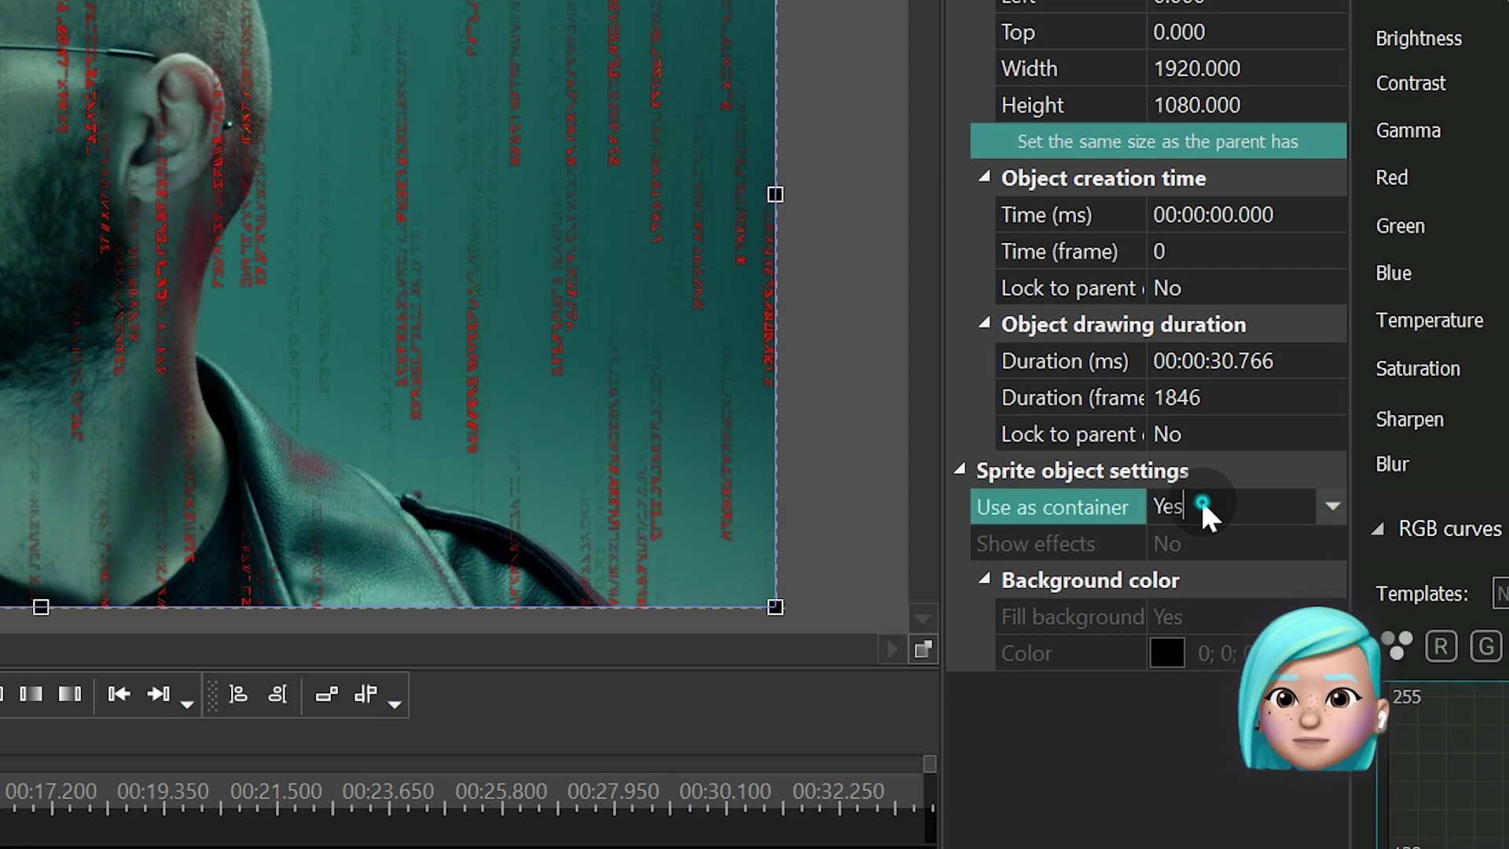
pyautogui.click(1203, 507)
pyautogui.doubleClick(1226, 543)
pyautogui.click(1245, 613)
pyautogui.doubleClick(1245, 613)
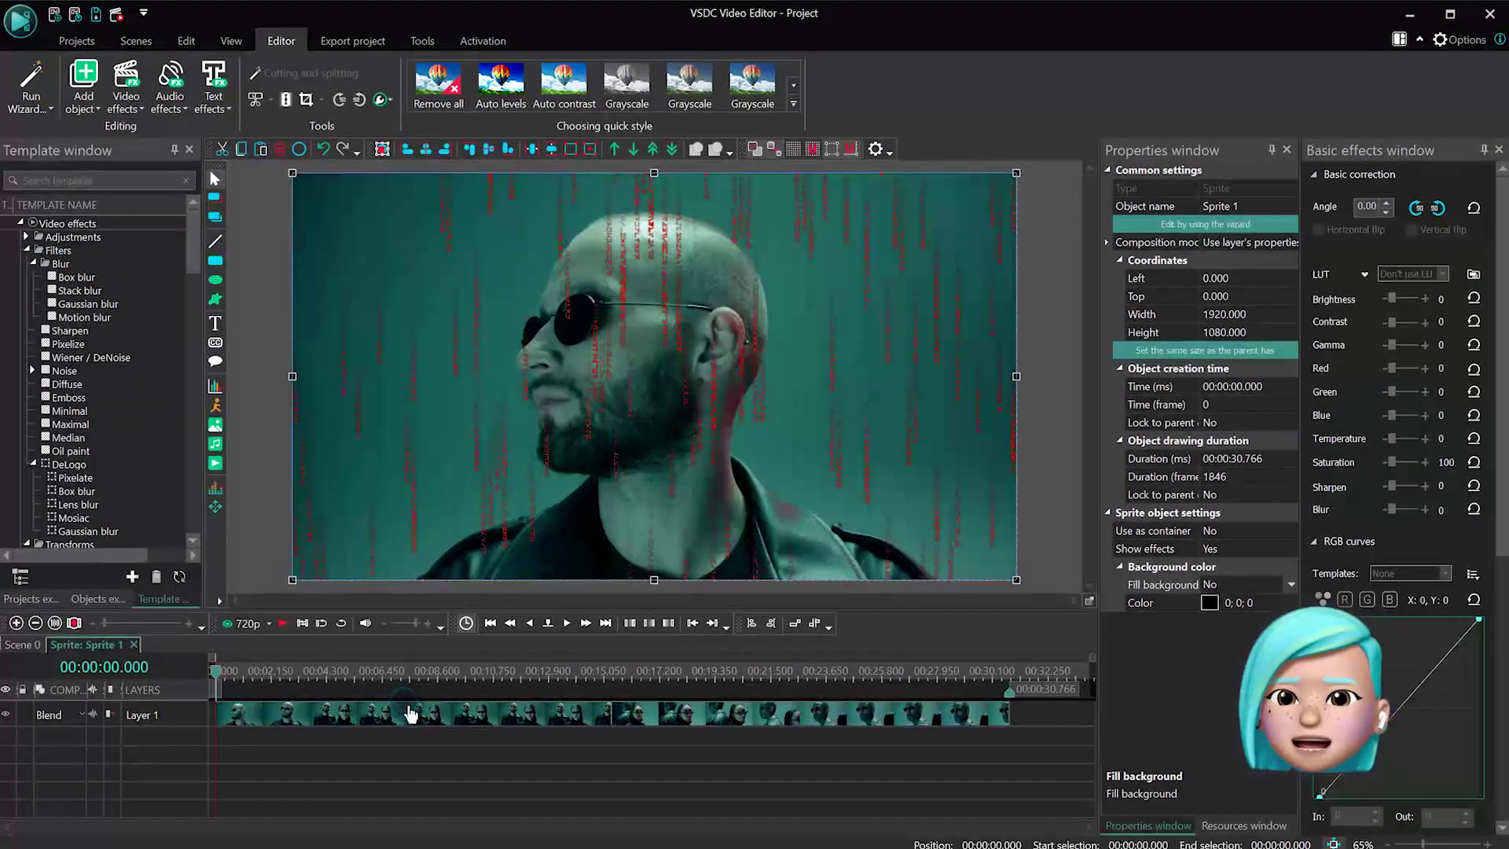
# Step: Paste the Matrix effect inside the sprite and set its drawing duration to 00:00:01.000
pyautogui.hotkey('ctrl', 'v')
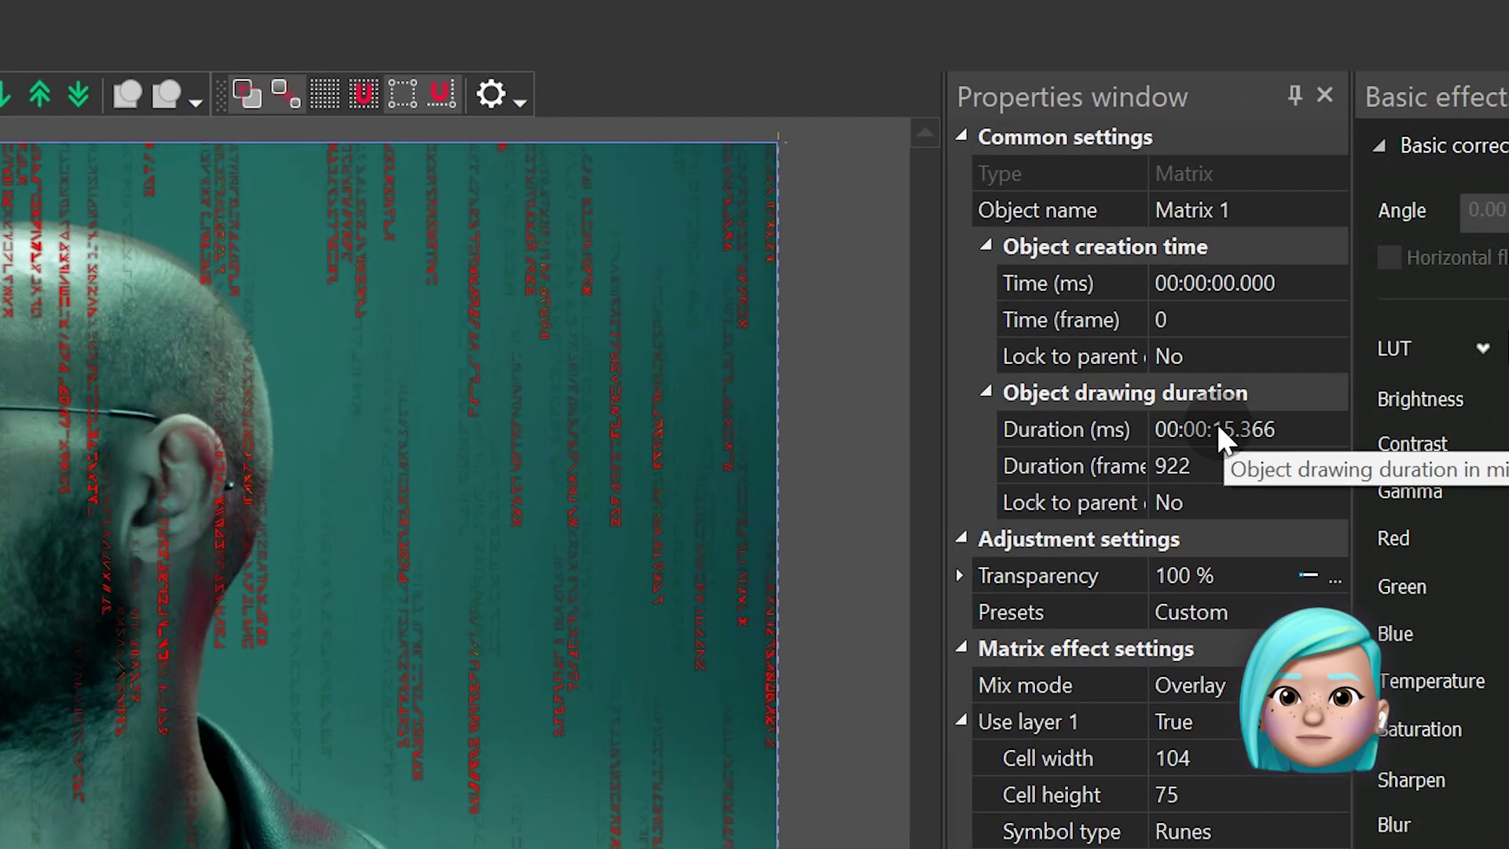
pyautogui.click(1217, 429)
pyautogui.press('Return')
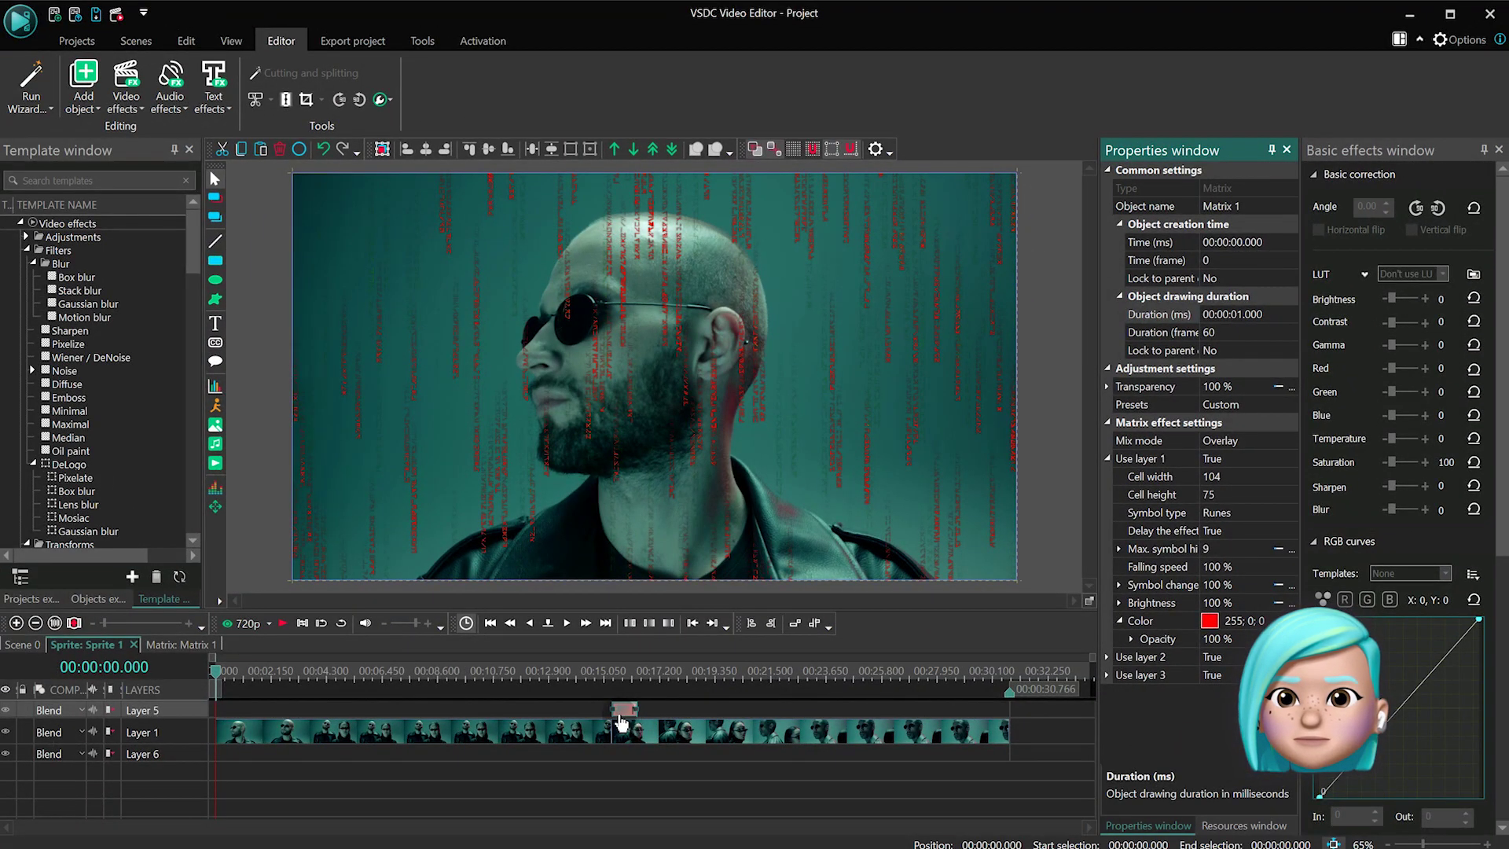
# Step: Move the Matrix effect along the timeline so that it spans the cut between the two clips
pyautogui.moveTo(621, 721); pyautogui.dragTo(610, 721)
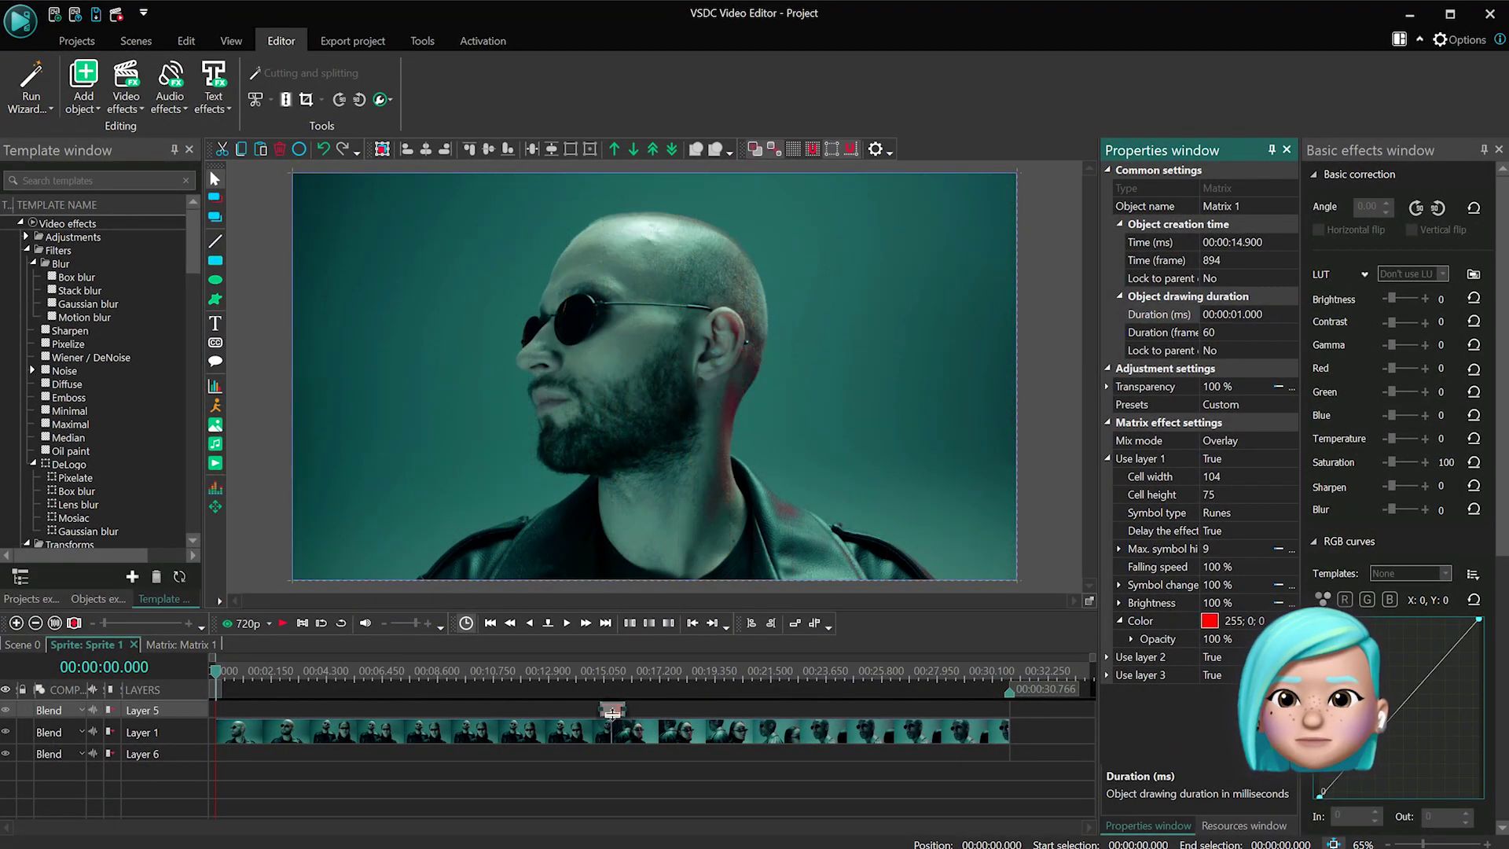
pyautogui.click(611, 669)
pyautogui.scroll(5, 682, 744)
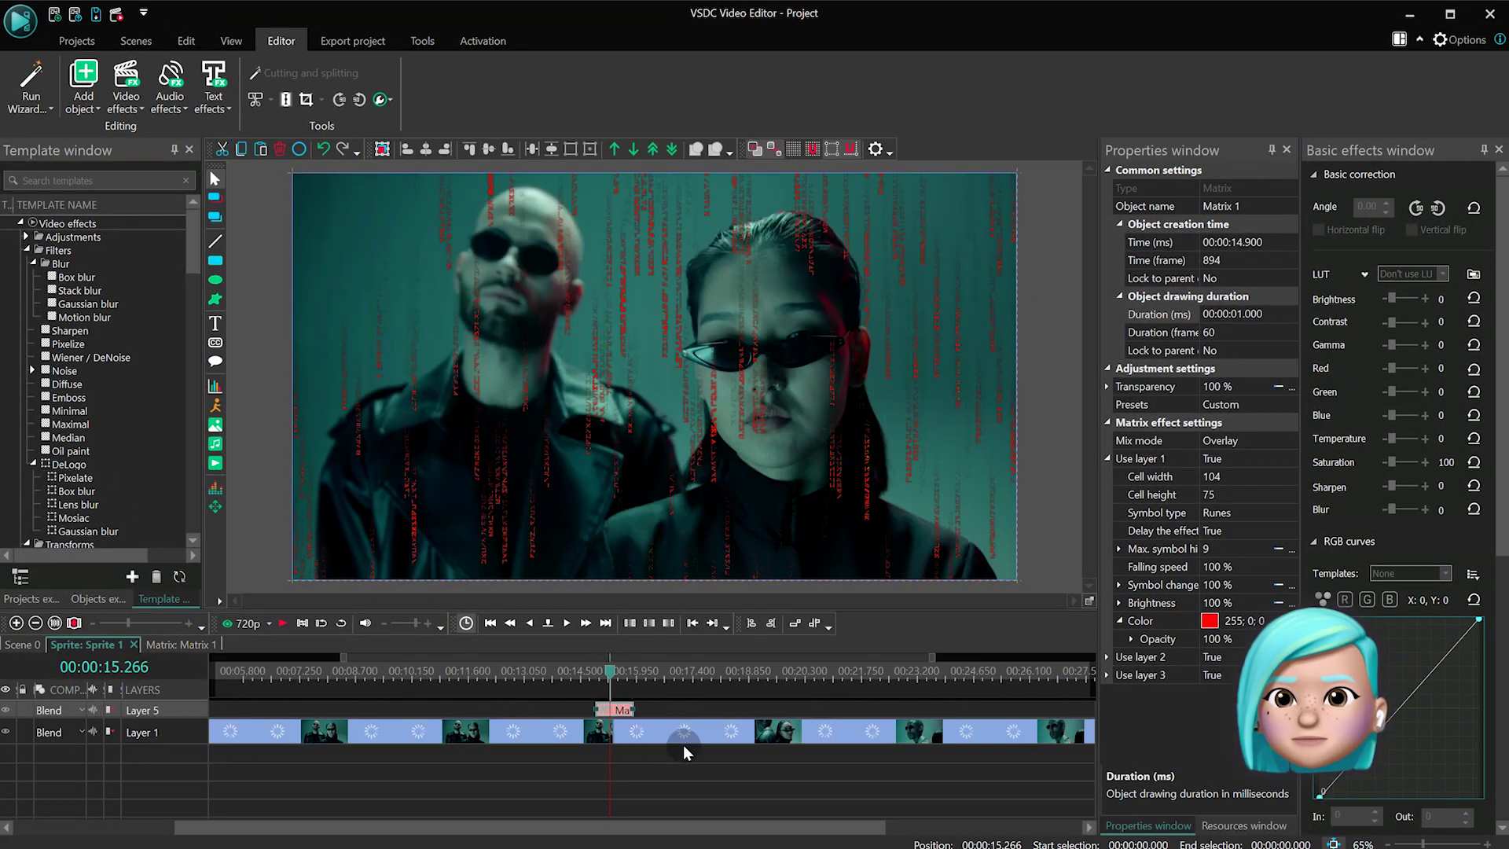
# Step: Open the Matrix effect's timeline, add a red comment marker at 00:00:00.500, and return to the sprite's timeline
pyautogui.doubleClick(641, 715)
pyautogui.click(626, 671)
pyautogui.press('Left')
pyautogui.press('Left')
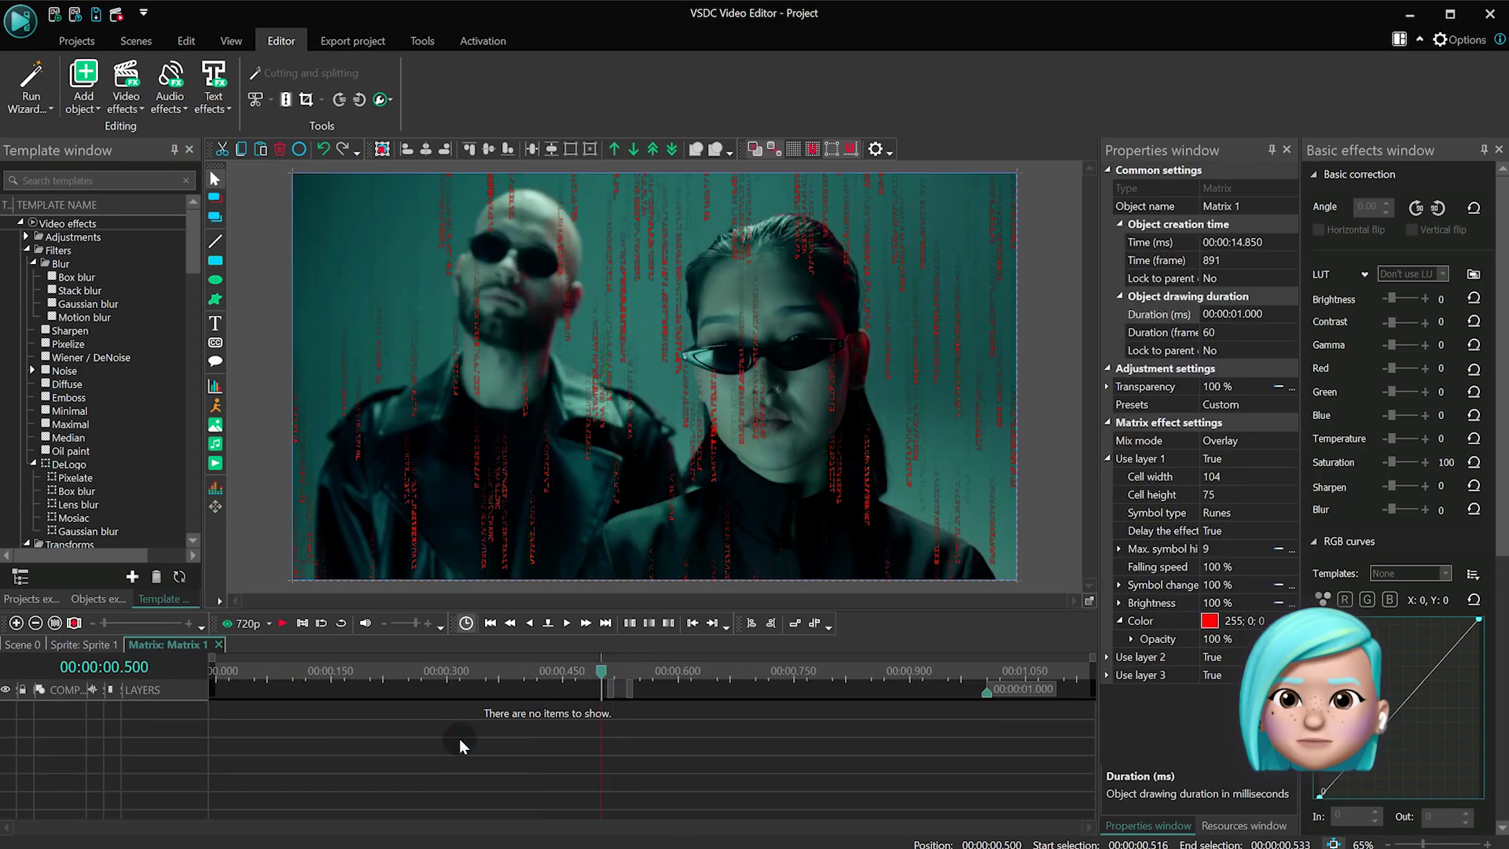
pyautogui.doubleClick(600, 696)
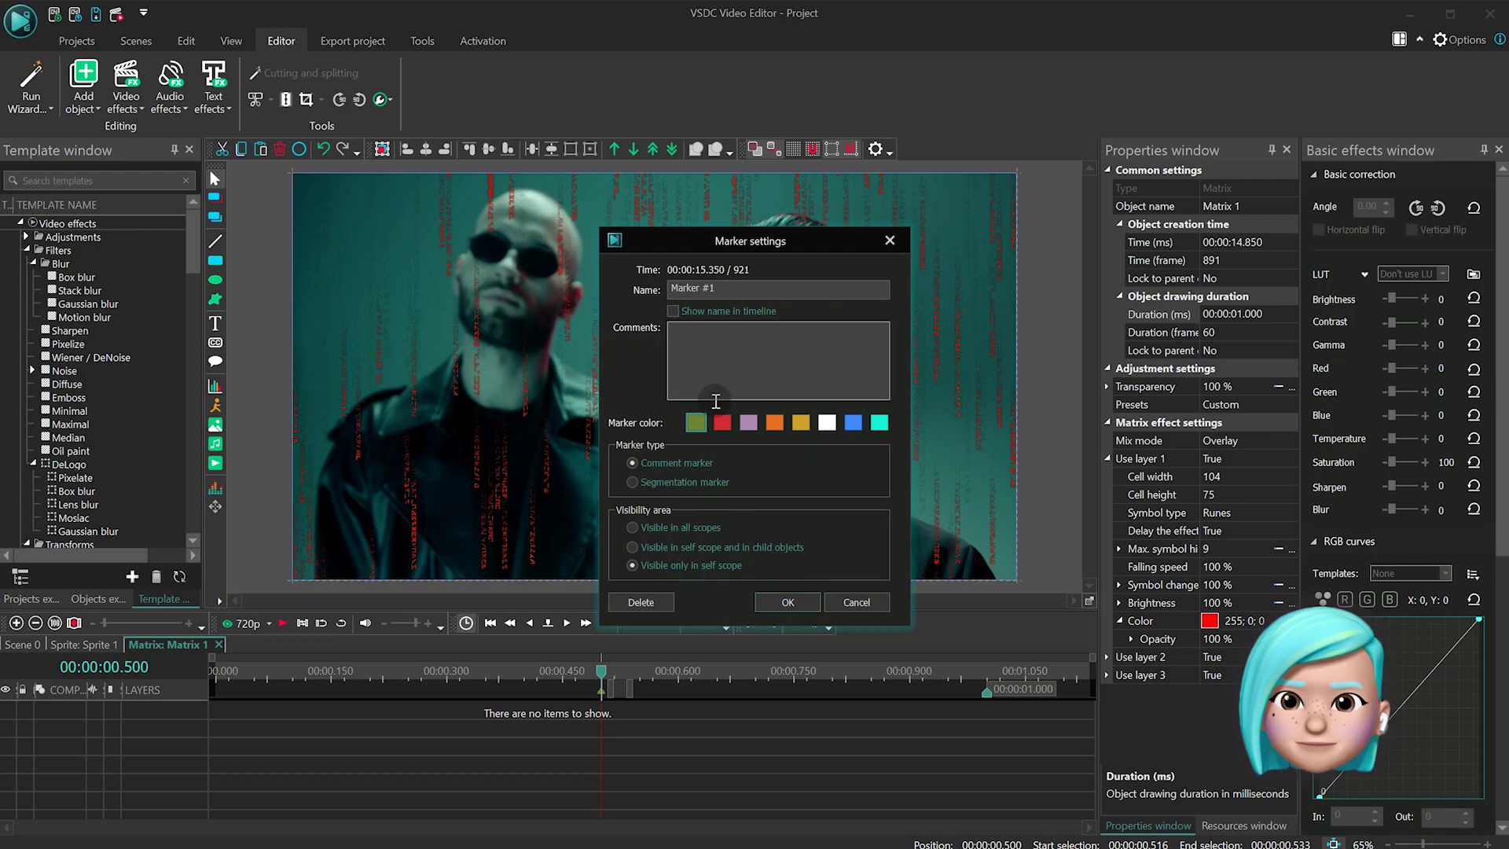
pyautogui.click(788, 602)
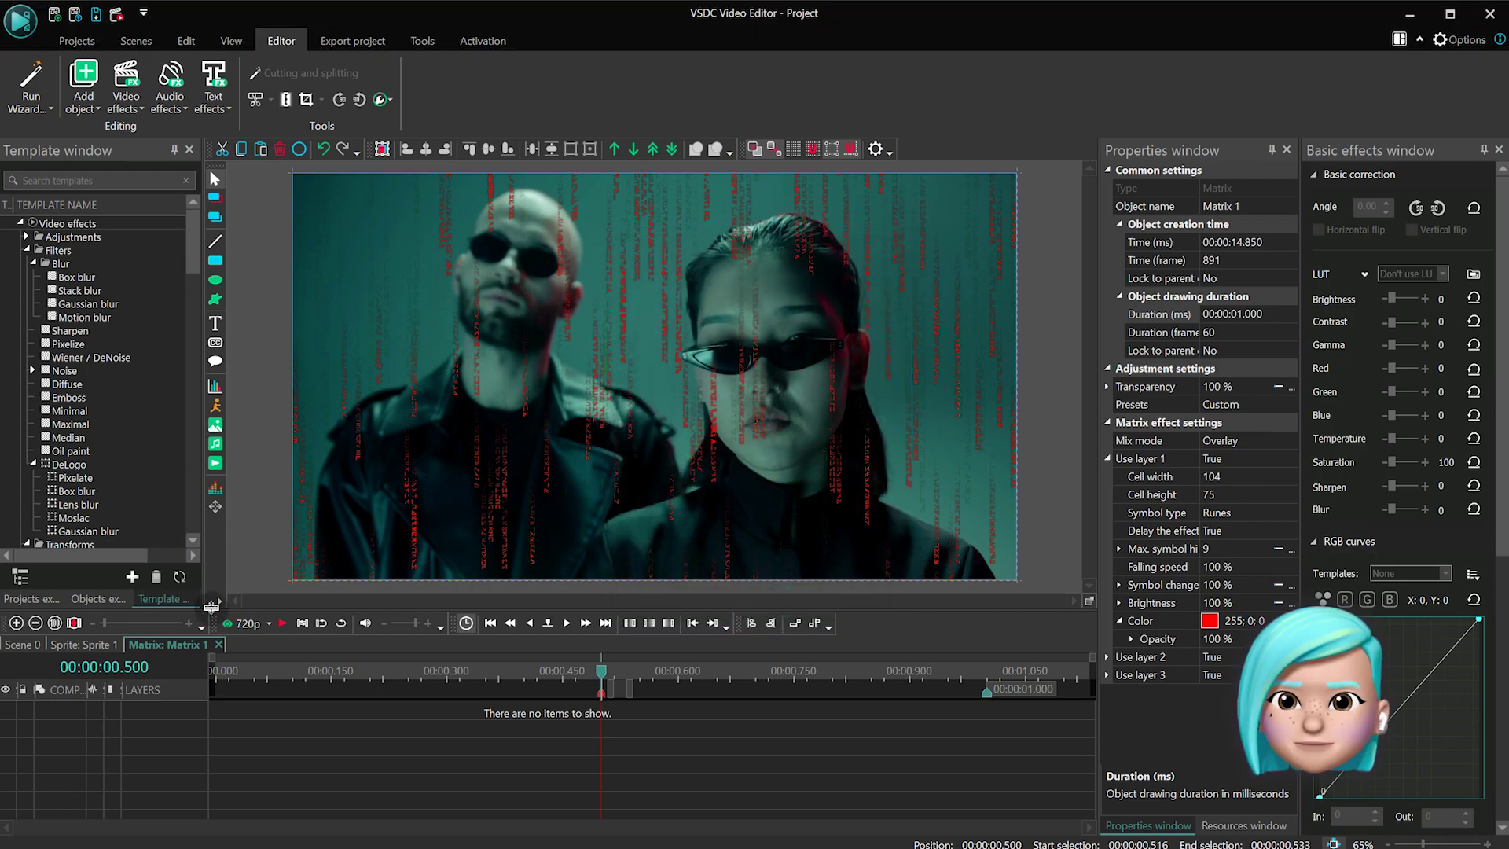
pyautogui.click(94, 646)
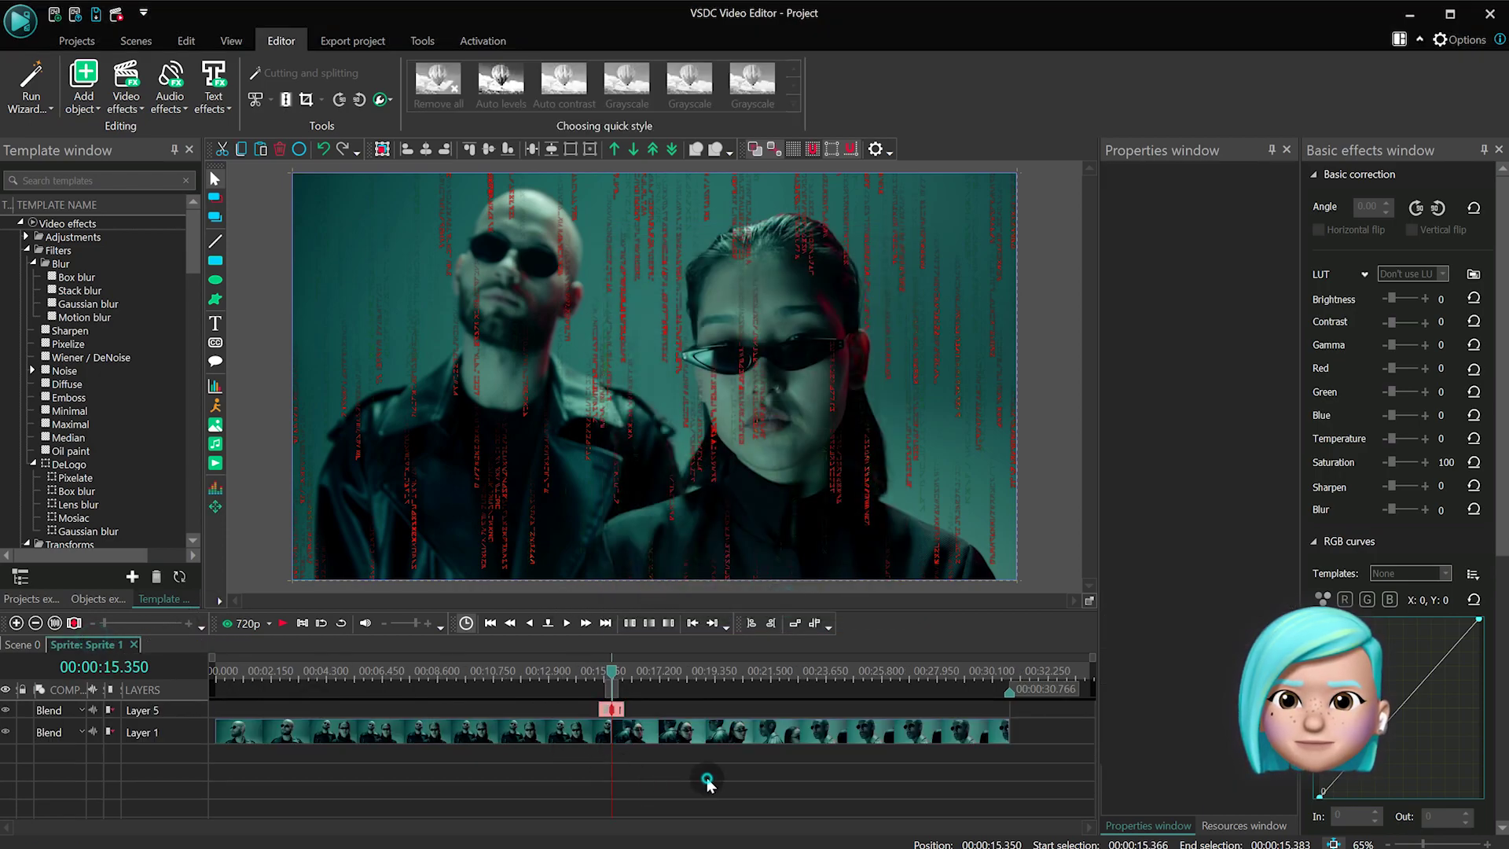
# Step: Fine-tune the Matrix effect's position around the cut so that it starts at 00:00:14.866
pyautogui.scroll(5, 704, 774)
pyautogui.moveTo(670, 711)
pyautogui.mouseDown()
pyautogui.moveTo(702, 713)
pyautogui.moveTo(689, 717)
pyautogui.mouseUp()
pyautogui.click(668, 735)
pyautogui.click(688, 710)
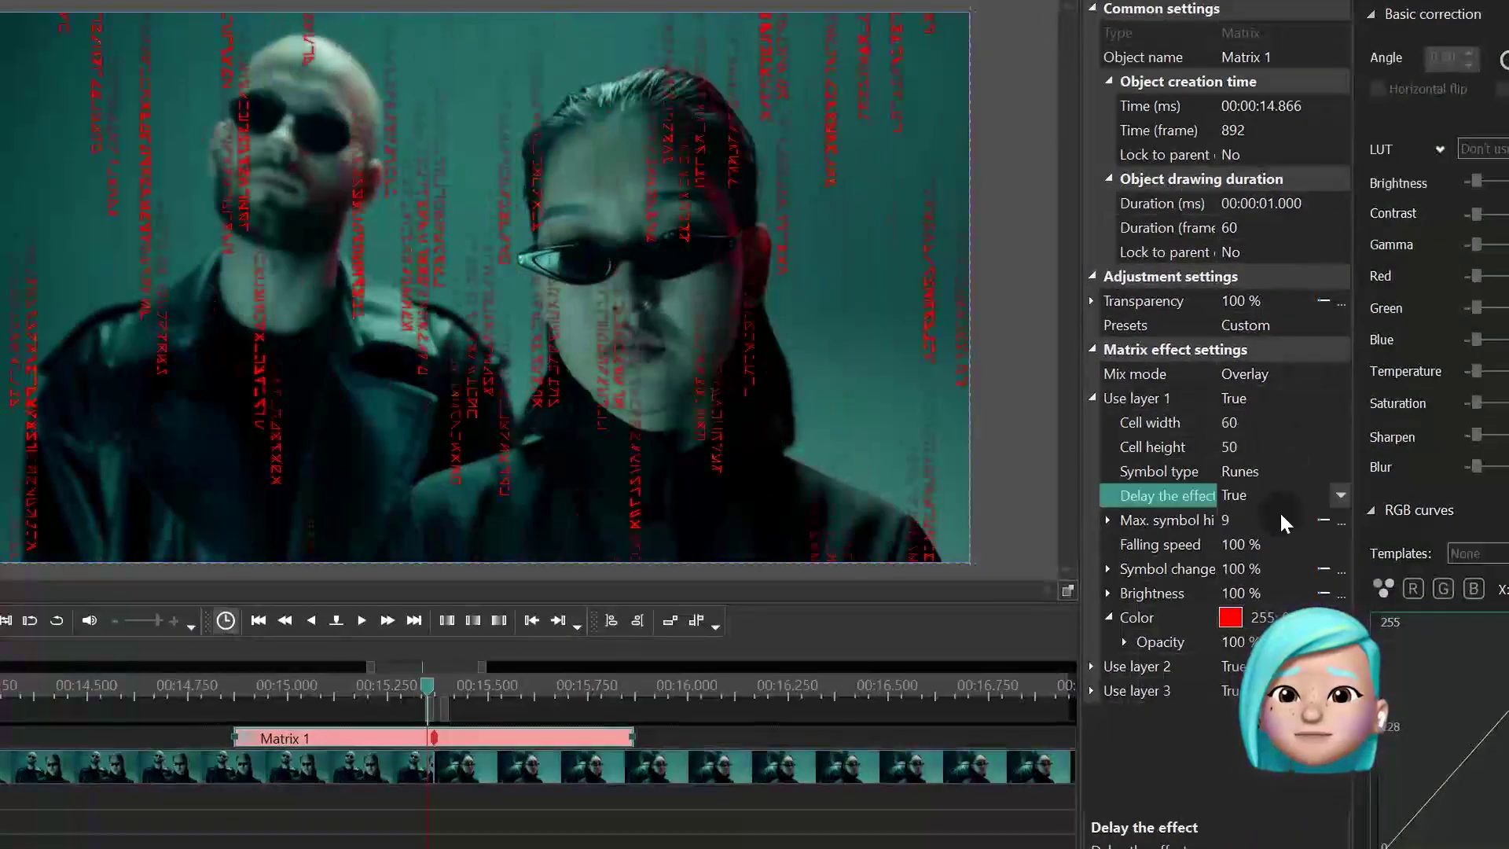
# Step: Set layer 1's cell width to 60, cell height to 50 and maximum symbol highlighting to 10
pyautogui.click(1238, 550)
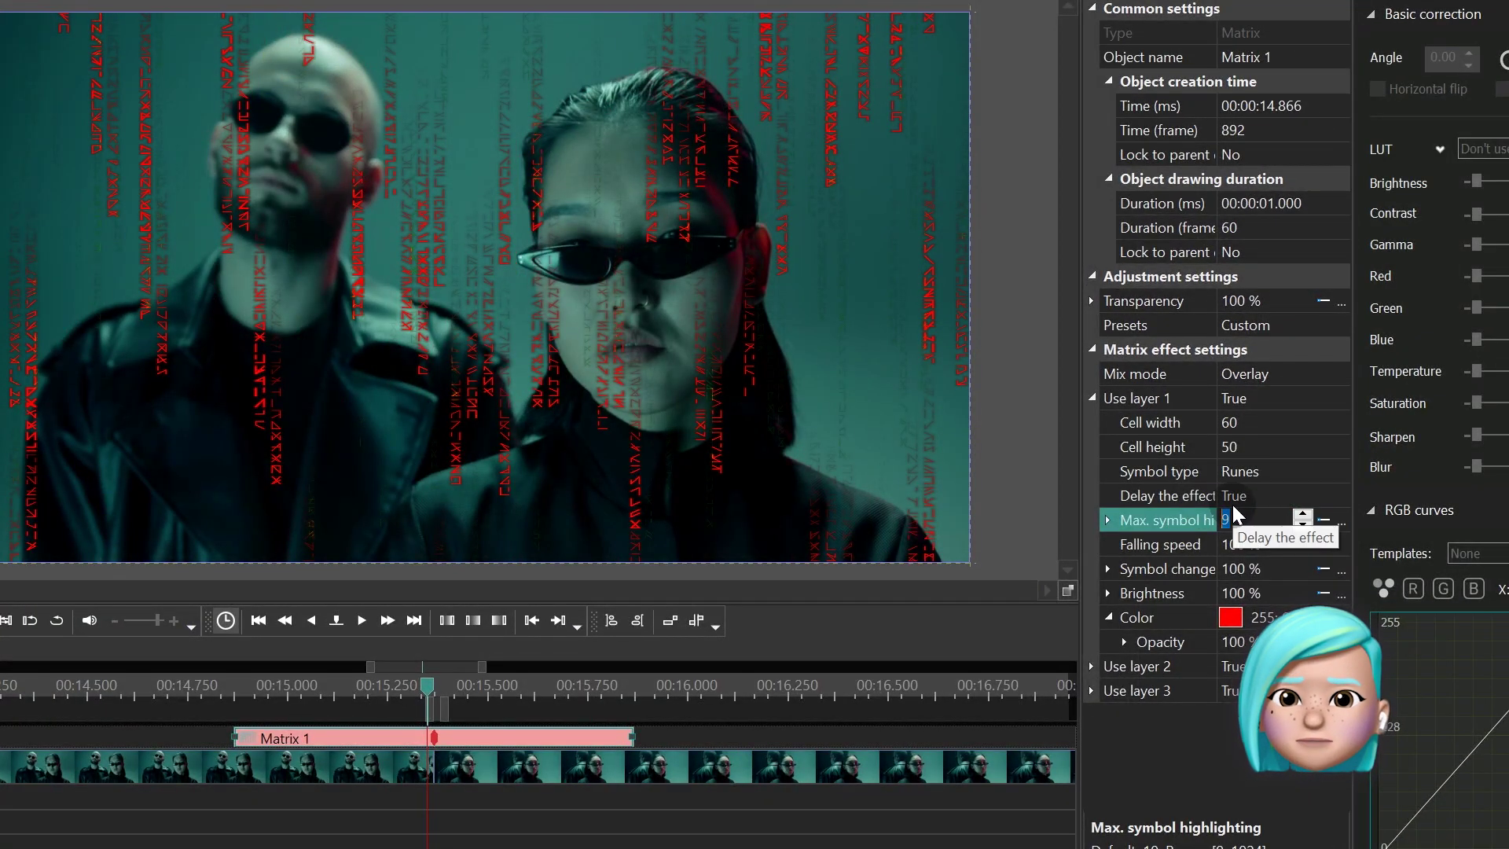
pyautogui.write('10')
pyautogui.press('Return')
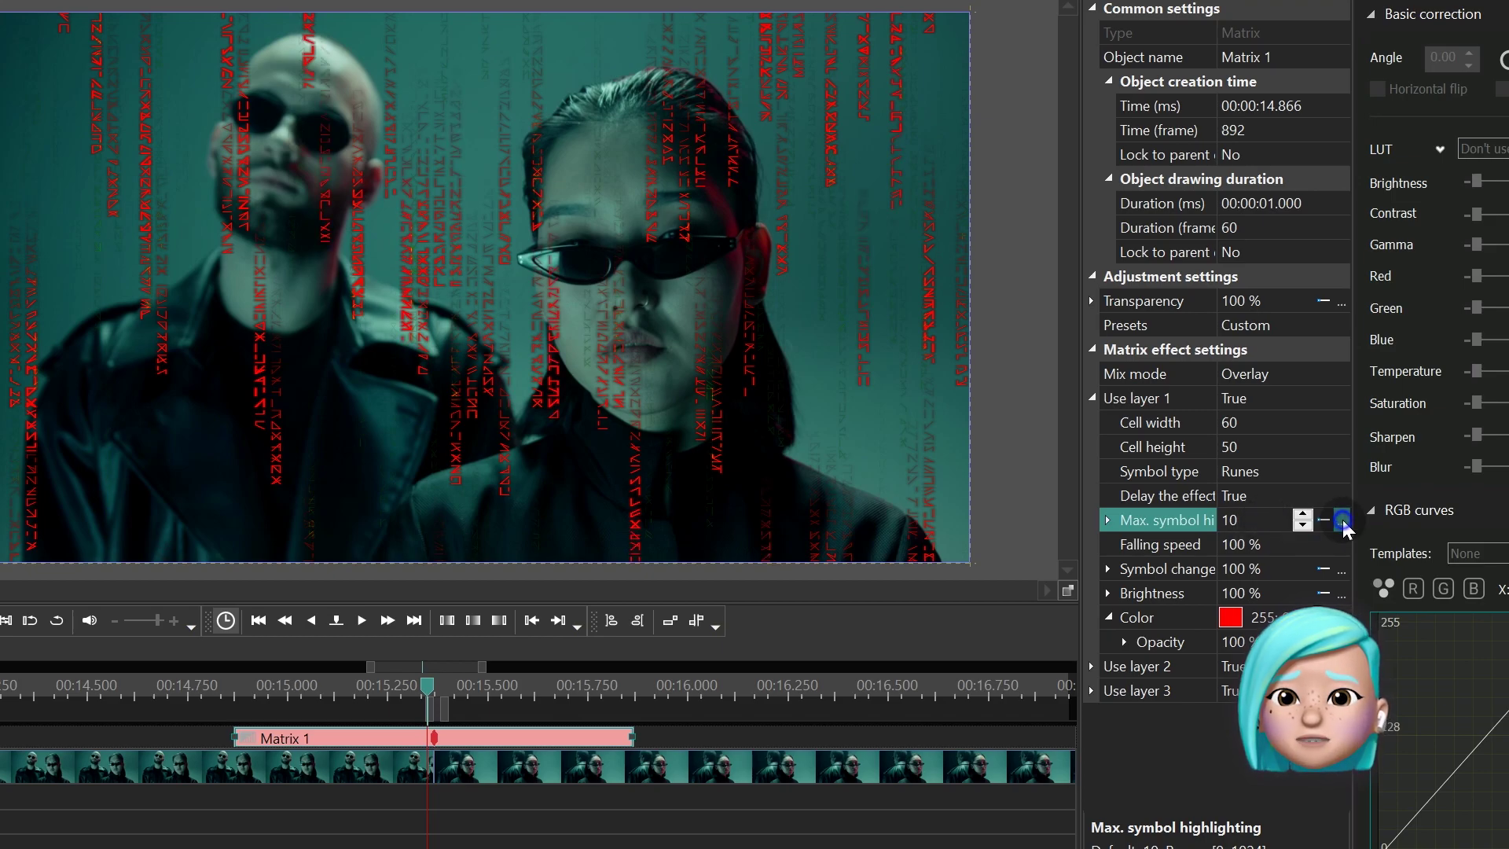
# Step: Open layer 1's maximum symbol highlighting curve, try 100 for the point at 00:00:00.483, and lower that point to 48
pyautogui.click(1341, 523)
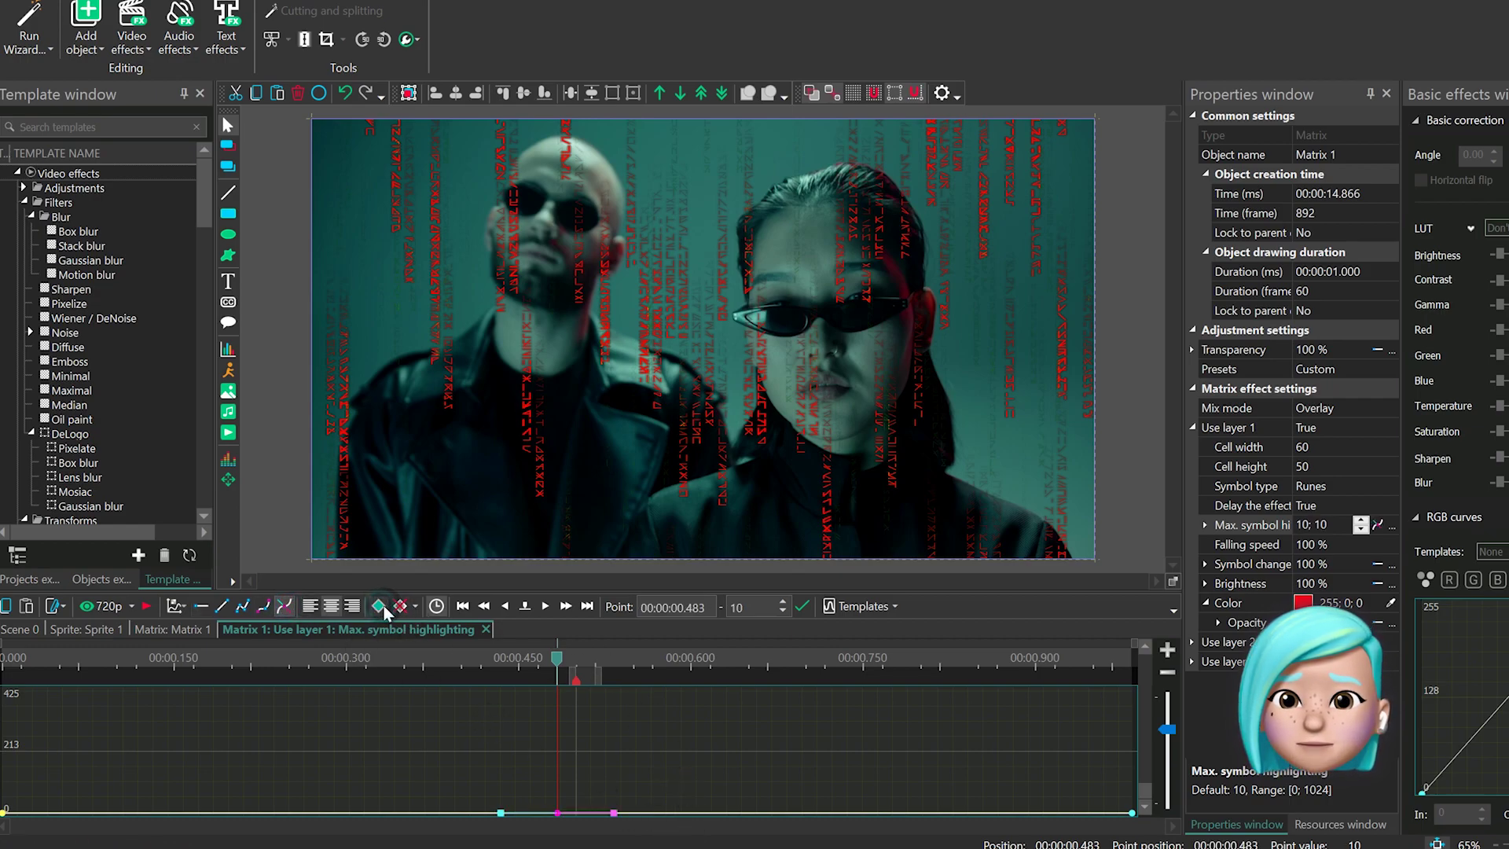
pyautogui.click(765, 612)
pyautogui.write('100')
pyautogui.press('Return')
pyautogui.moveTo(549, 788)
pyautogui.mouseDown()
pyautogui.moveTo(558, 696)
pyautogui.moveTo(556, 817)
pyautogui.moveTo(555, 786)
pyautogui.moveTo(556, 801)
pyautogui.mouseUp()
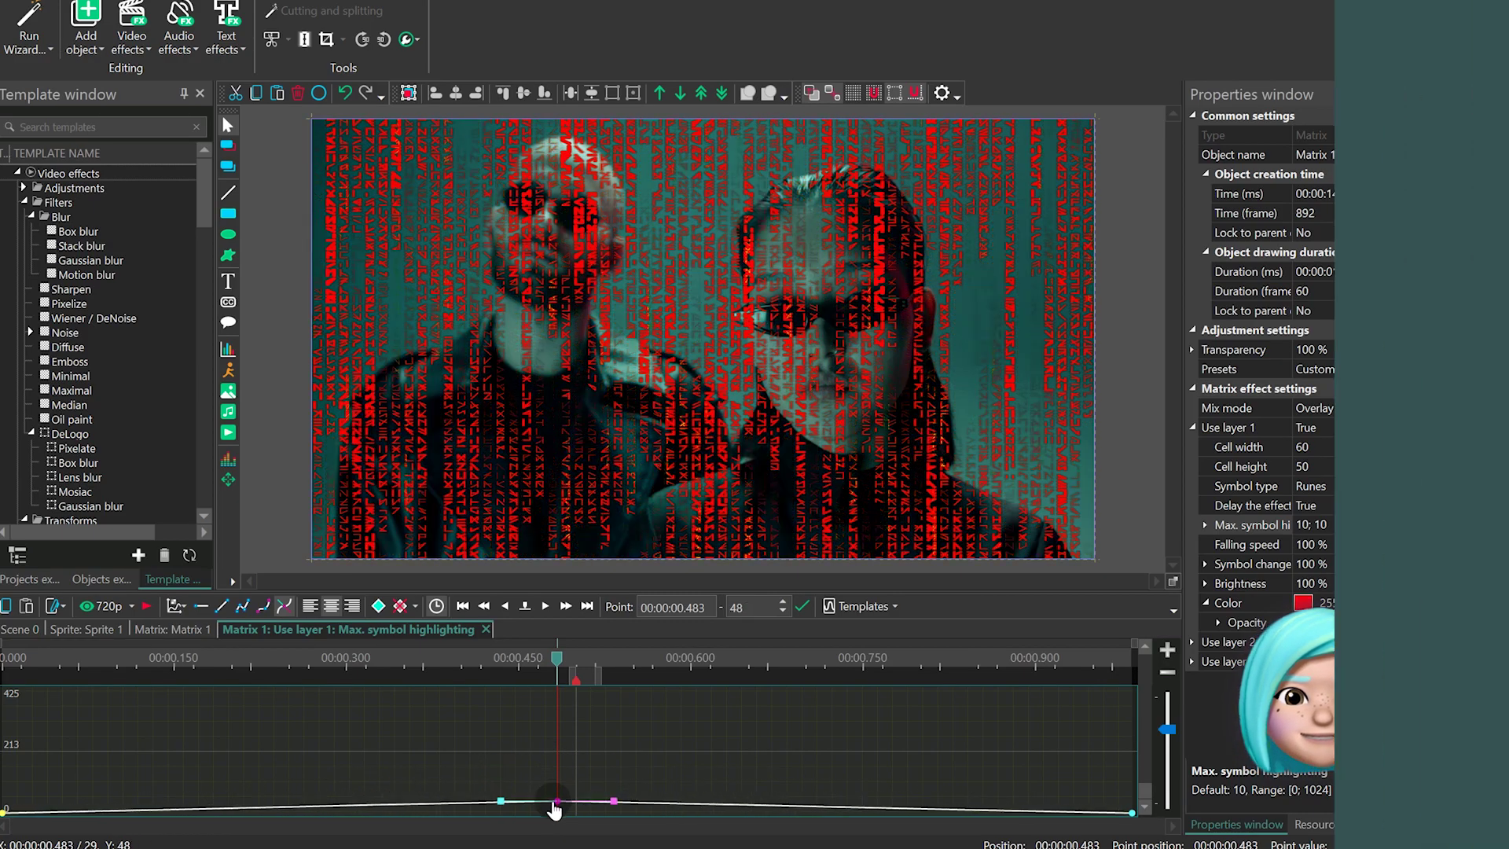